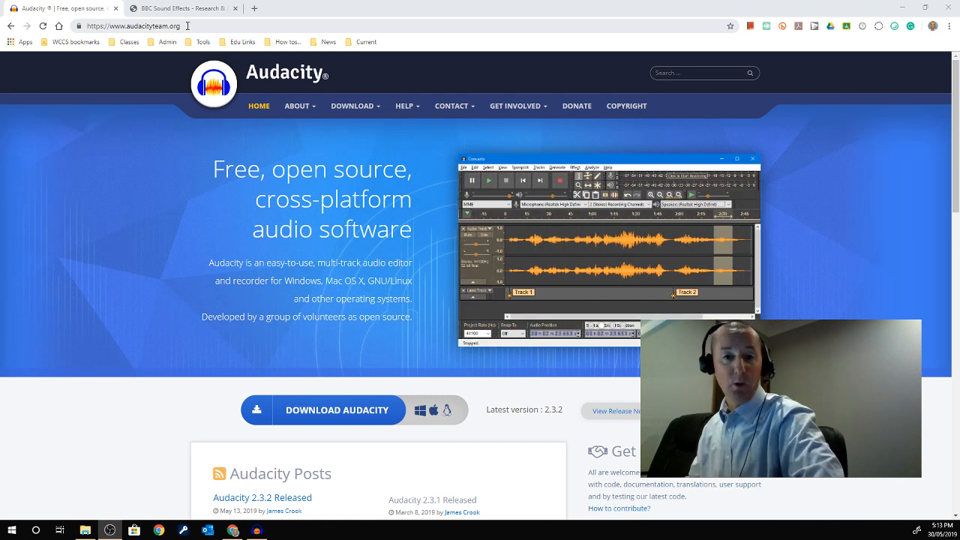
# - Look over the Audacity home page and the BBC Sound Effects page with its water search
pyautogui.moveTo(352, 105)
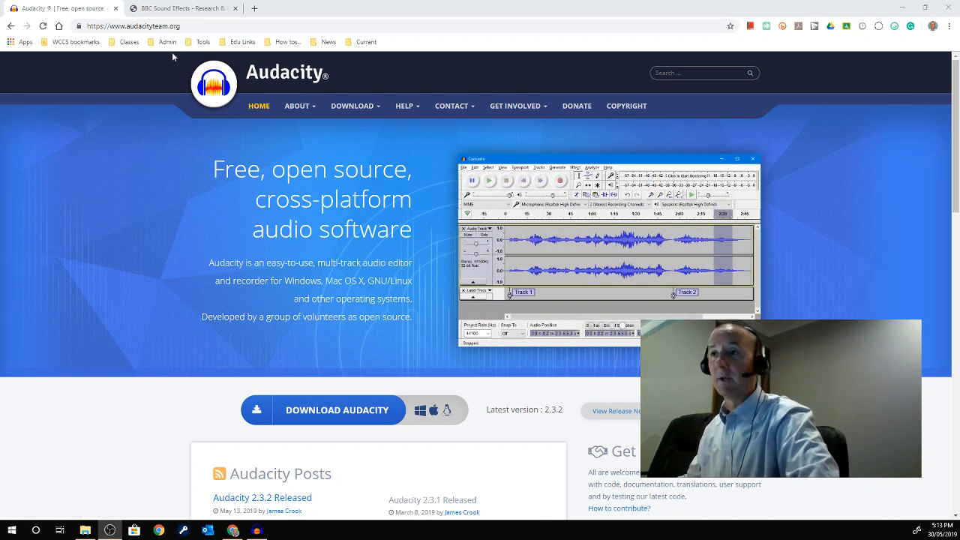
pyautogui.click(178, 9)
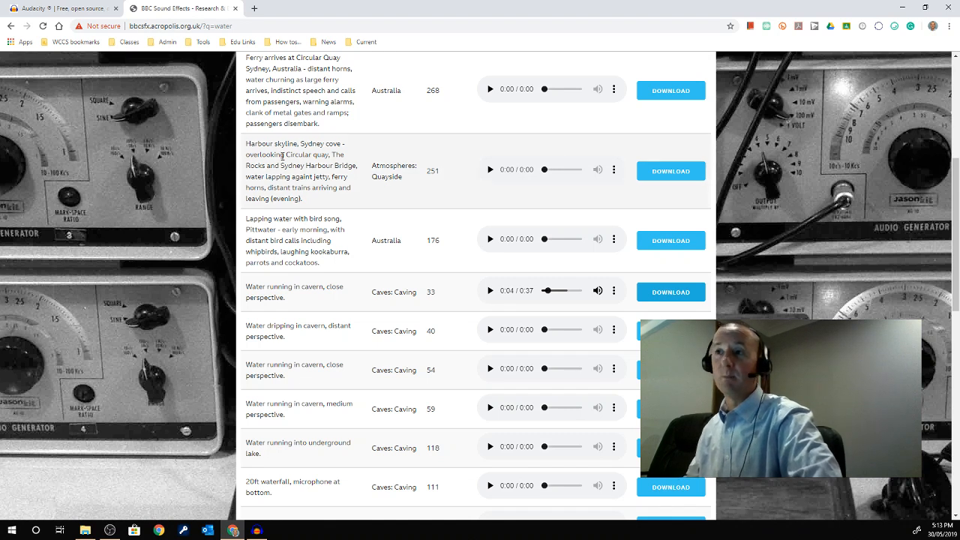
pyautogui.scroll(5, 282, 154)
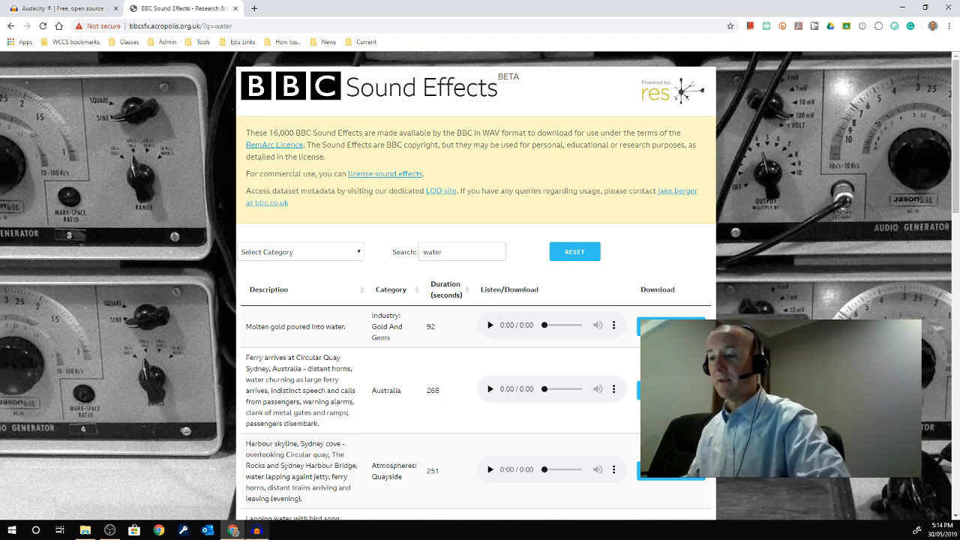
# - Switch to Audacity and choose the Logitech USB headset as both the recording microphone and the playback speakers
pyautogui.moveTo(253, 533)
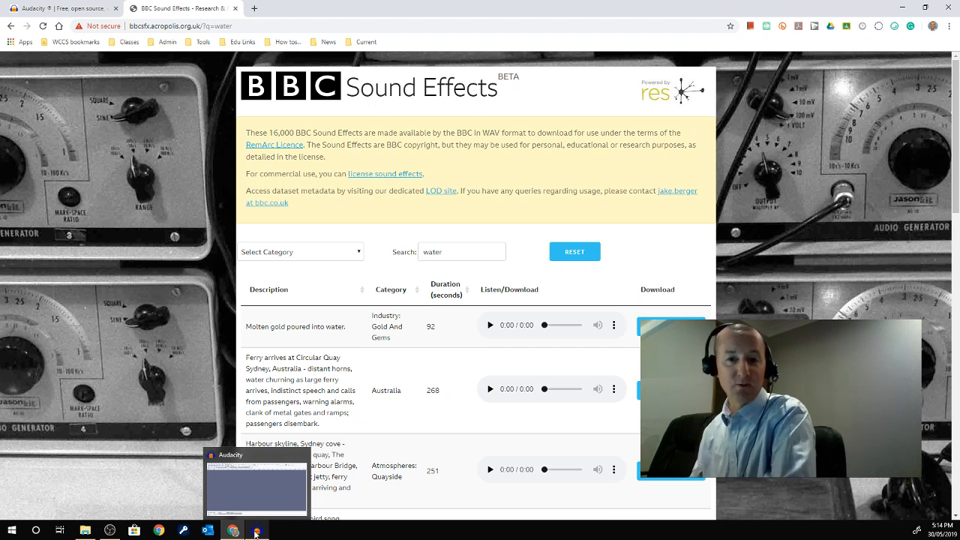
pyautogui.click(255, 533)
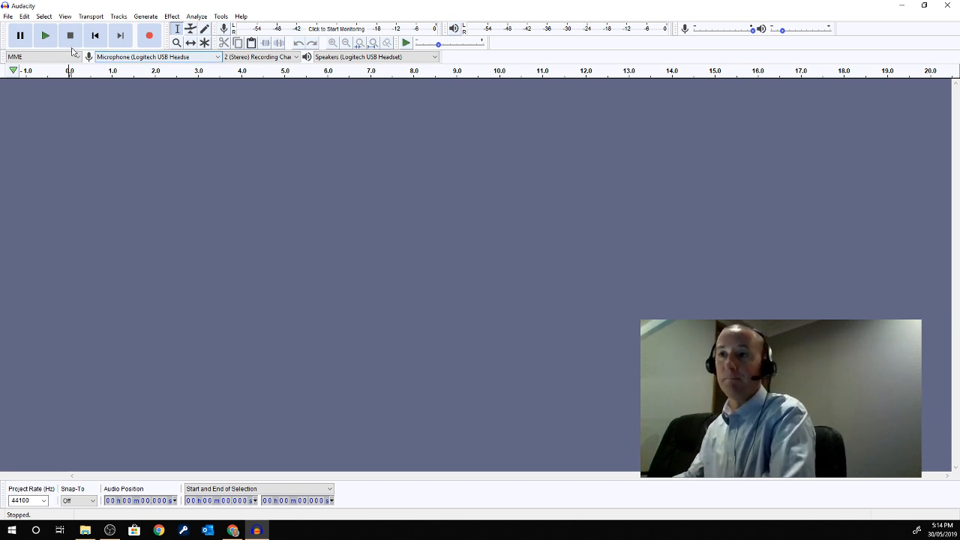
pyautogui.click(201, 58)
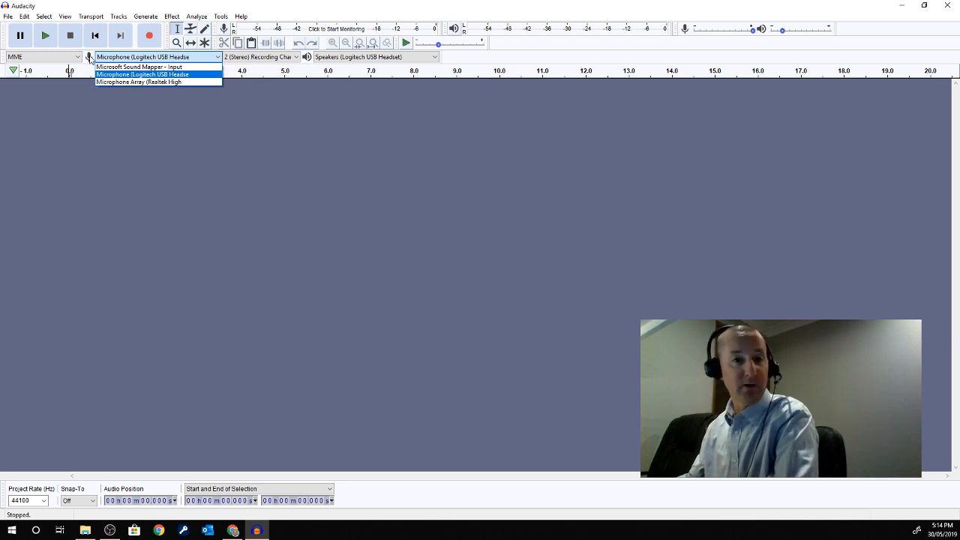
pyautogui.click(162, 75)
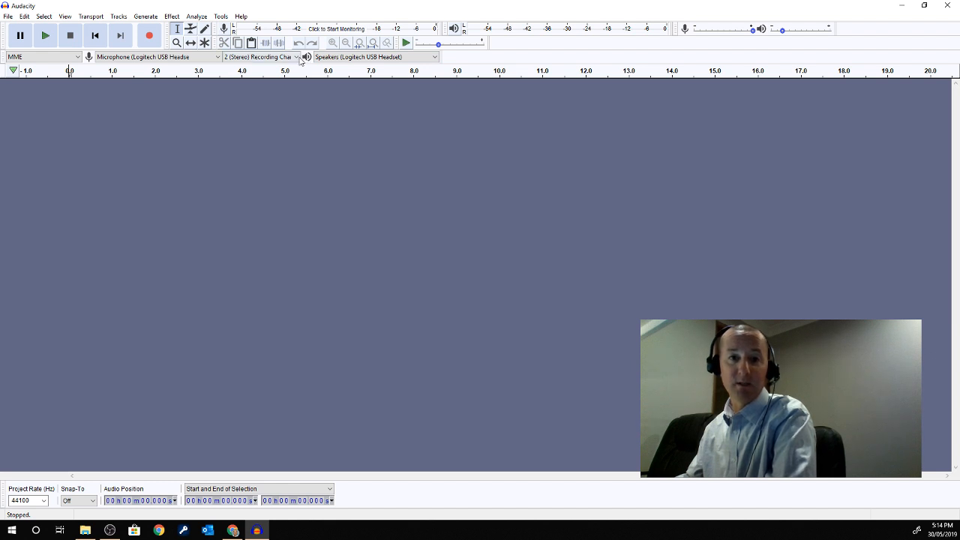
pyautogui.click(378, 60)
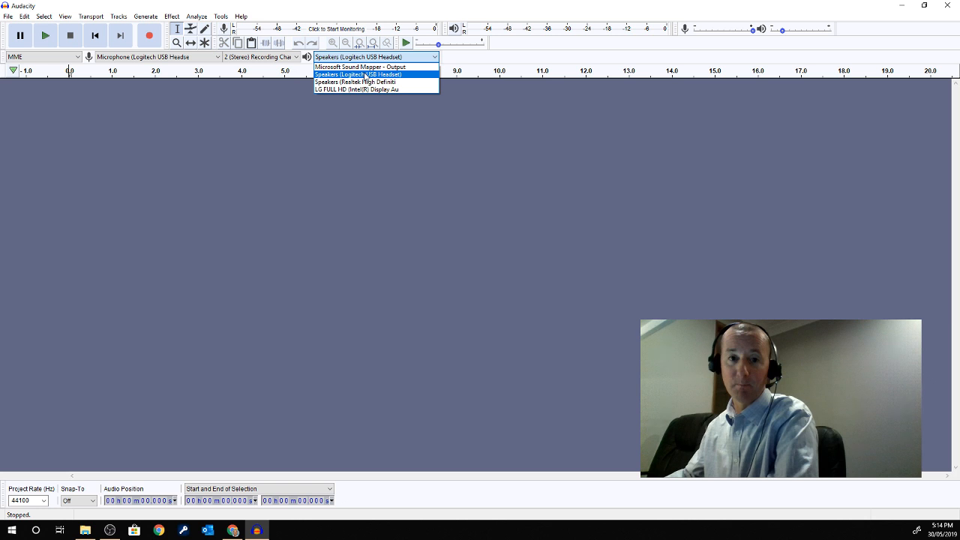
pyautogui.click(365, 74)
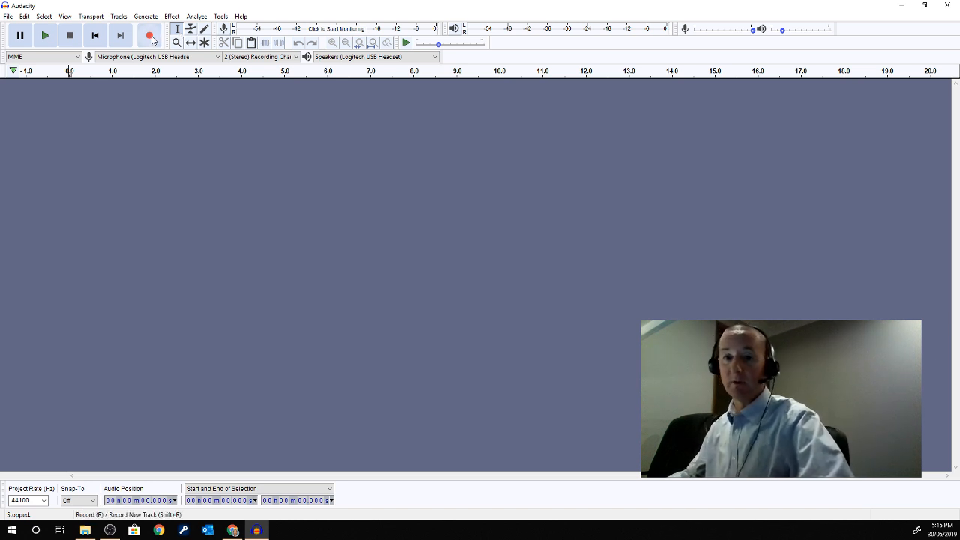
# - Record a voice clip of about 7 seconds on a new stereo track and play it back from about 0.6 seconds
pyautogui.click(150, 36)
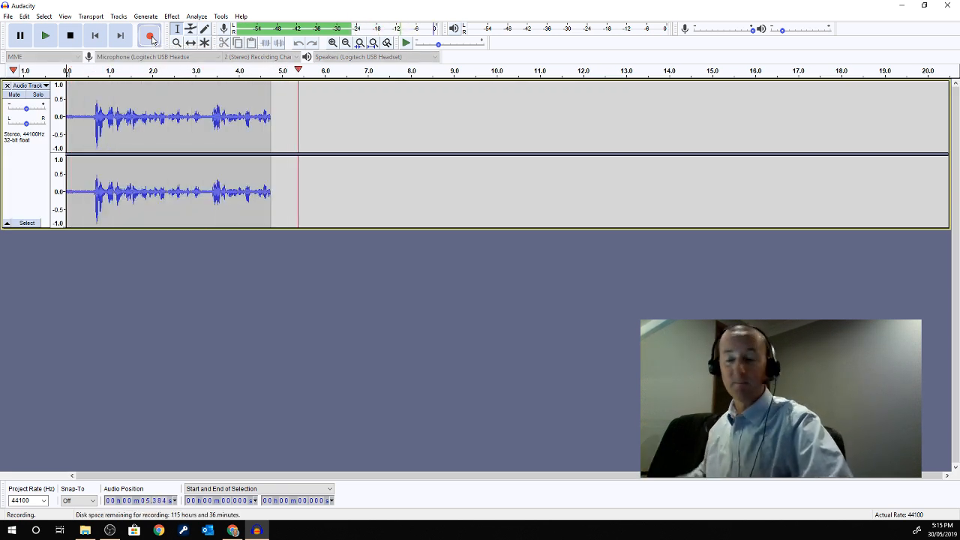
pyautogui.click(71, 35)
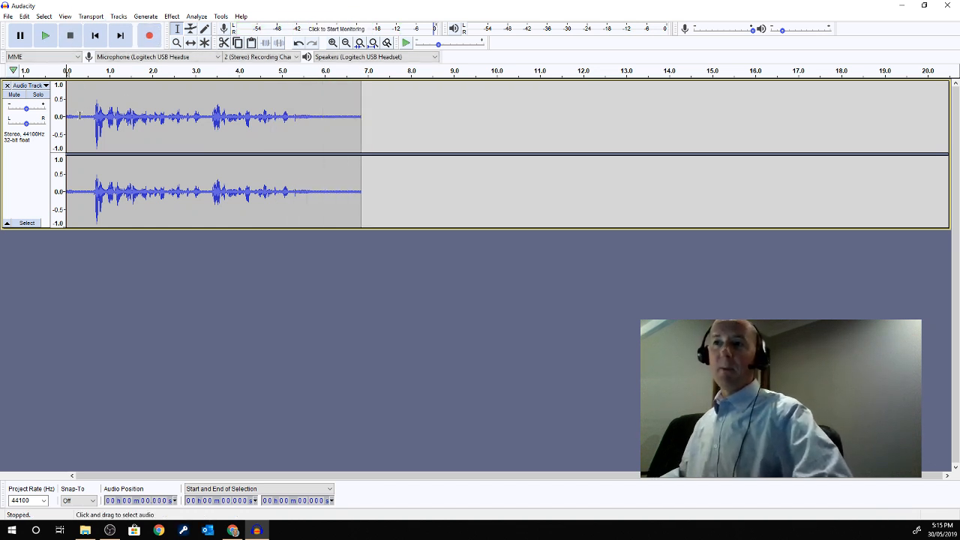
pyautogui.moveTo(80, 115); pyautogui.dragTo(90, 140)
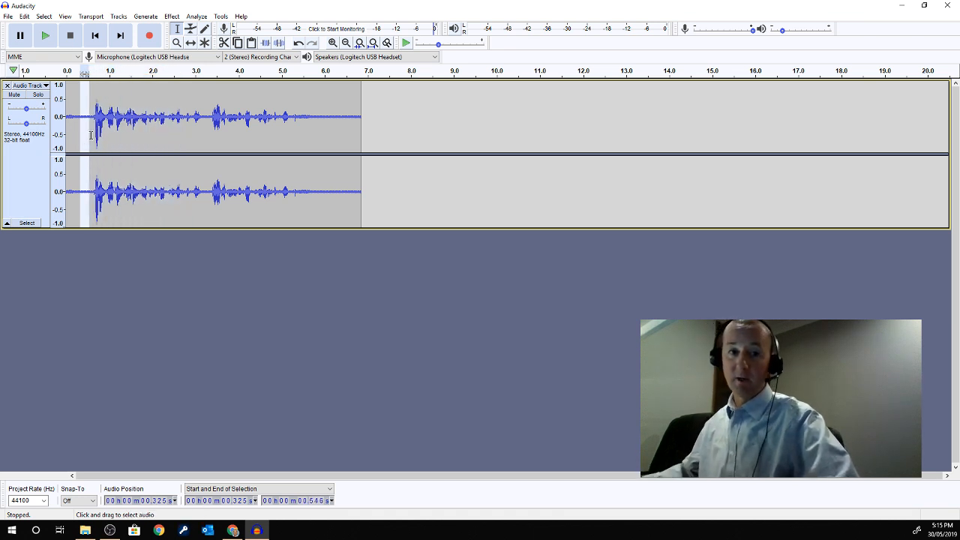
pyautogui.click(92, 135)
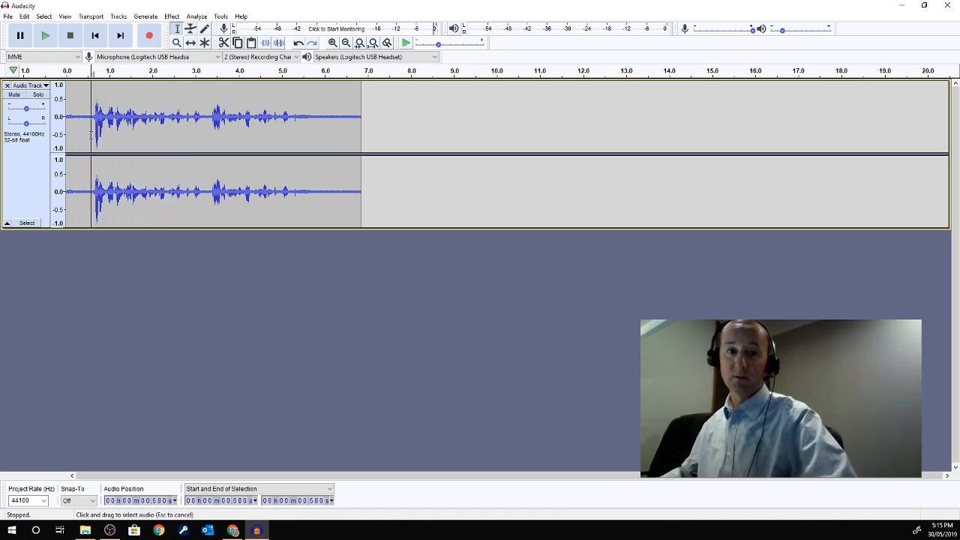
pyautogui.click(53, 40)
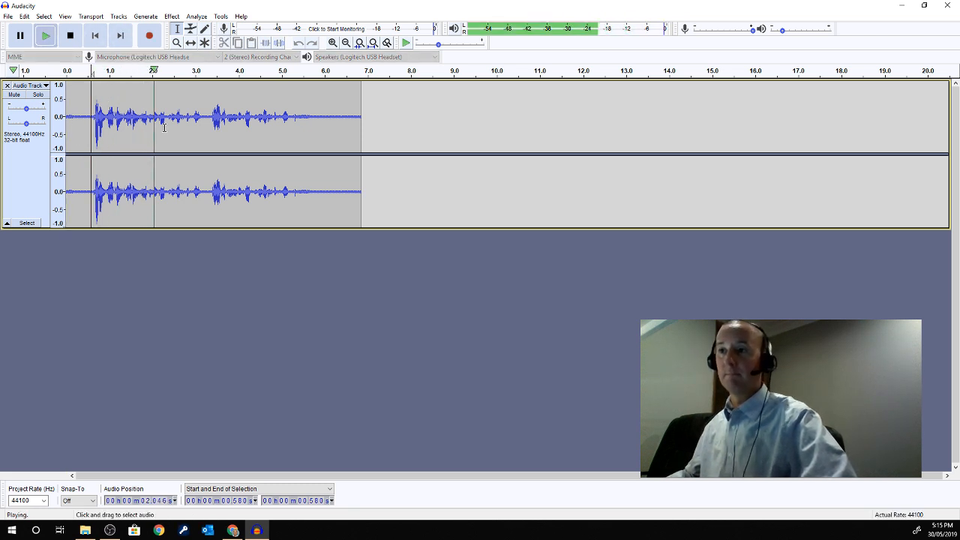
# - Delete the first phrase of the voice recording, from the track start to about 3.2 seconds
pyautogui.click(204, 120)
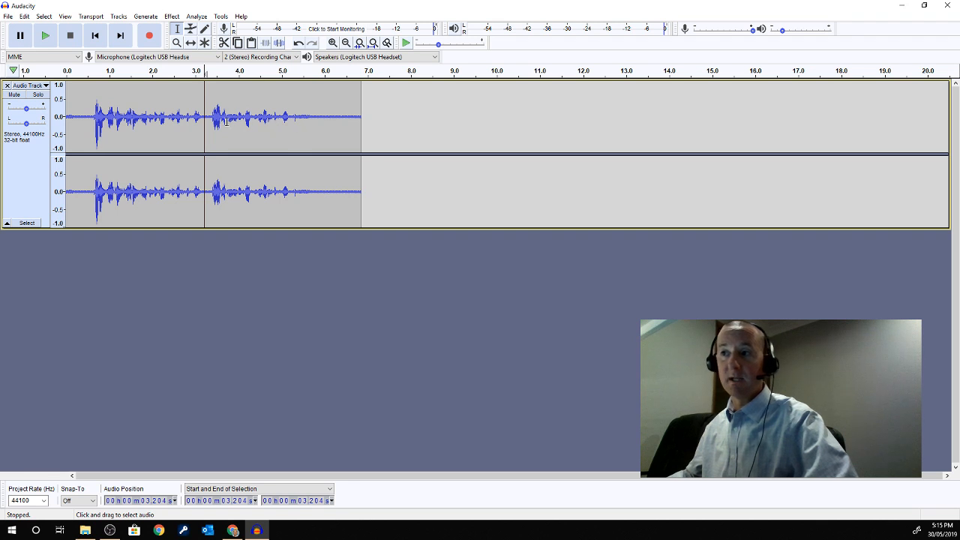
pyautogui.moveTo(210, 124); pyautogui.dragTo(297, 141)
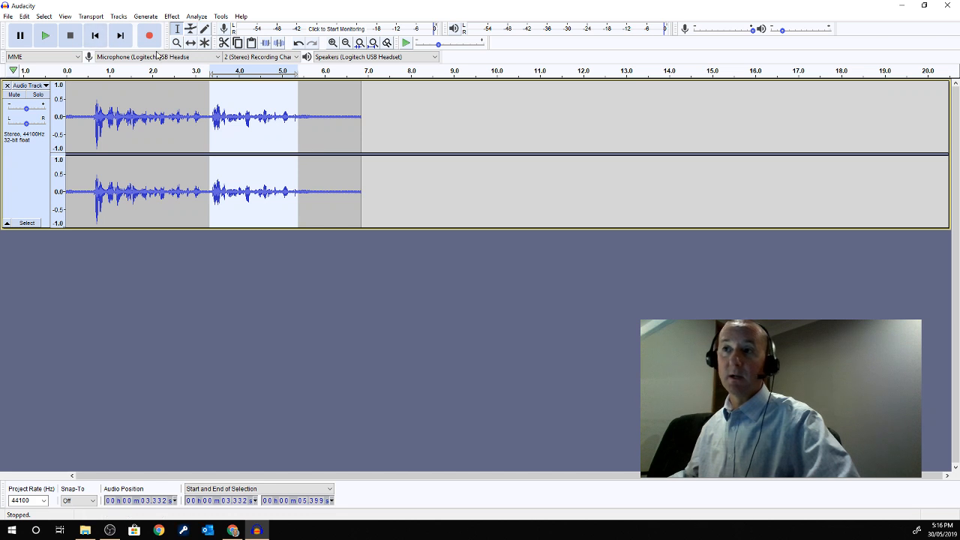
pyautogui.click(204, 143)
pyautogui.moveTo(204, 143); pyautogui.dragTo(60, 153)
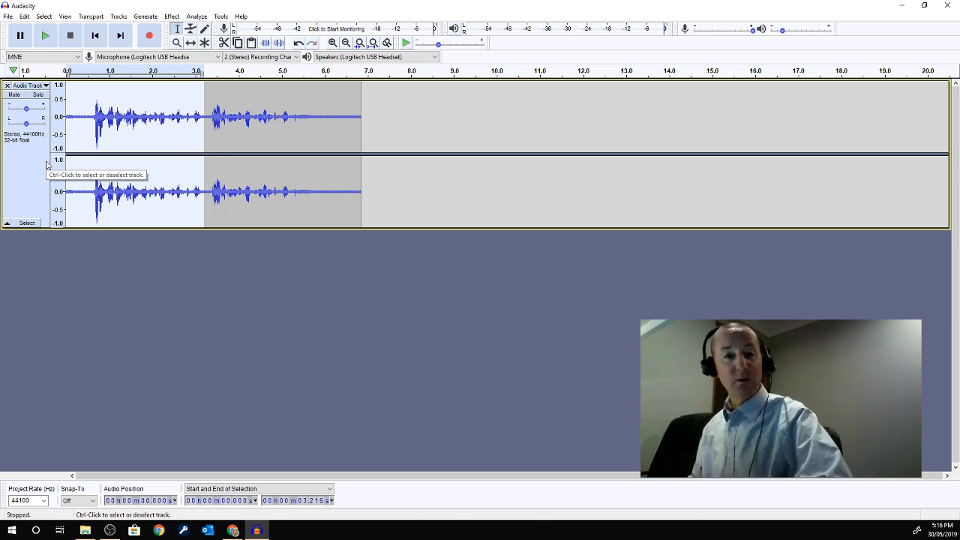
pyautogui.press('Delete')
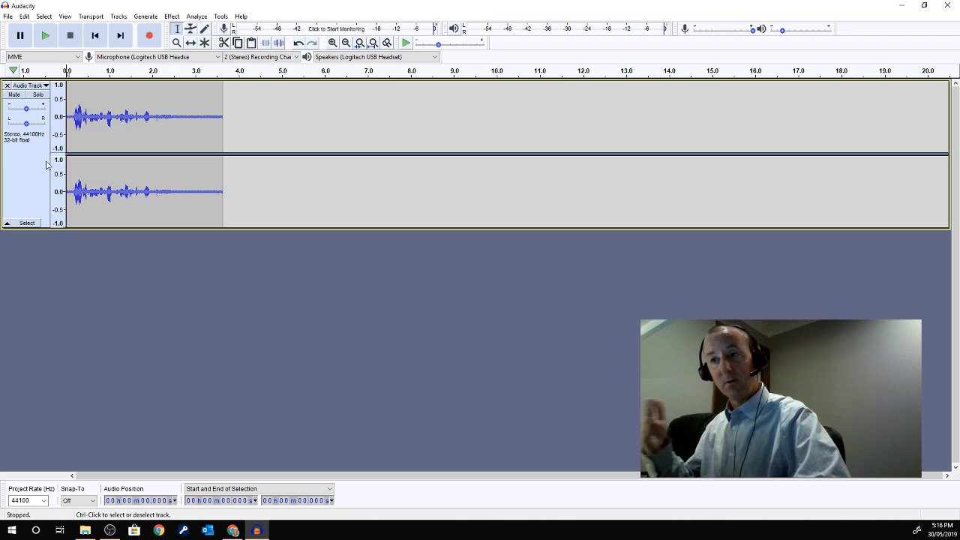
# - Record about 11 seconds of further speech on the same track, starting just after the existing clip at about 3.7 seconds
pyautogui.click(227, 136)
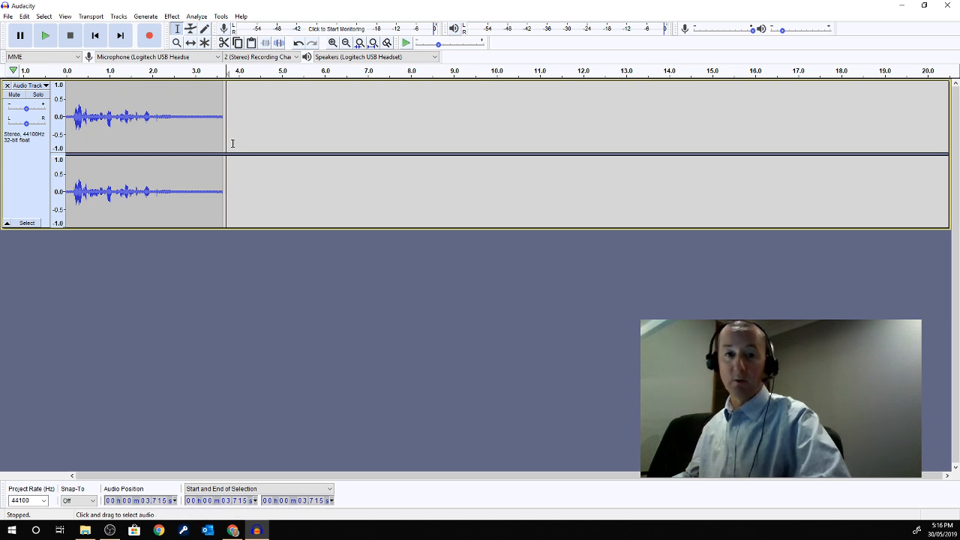
pyautogui.click(152, 42)
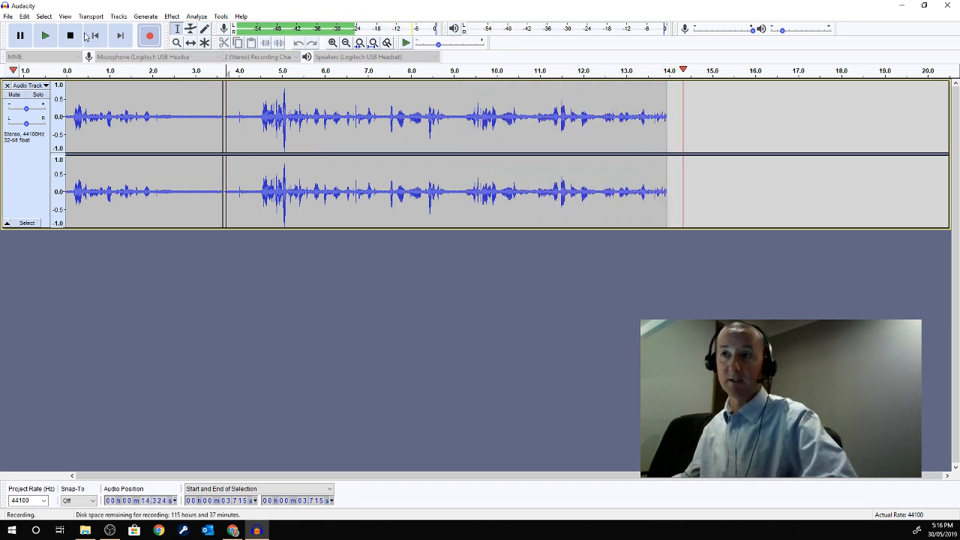
pyautogui.click(71, 34)
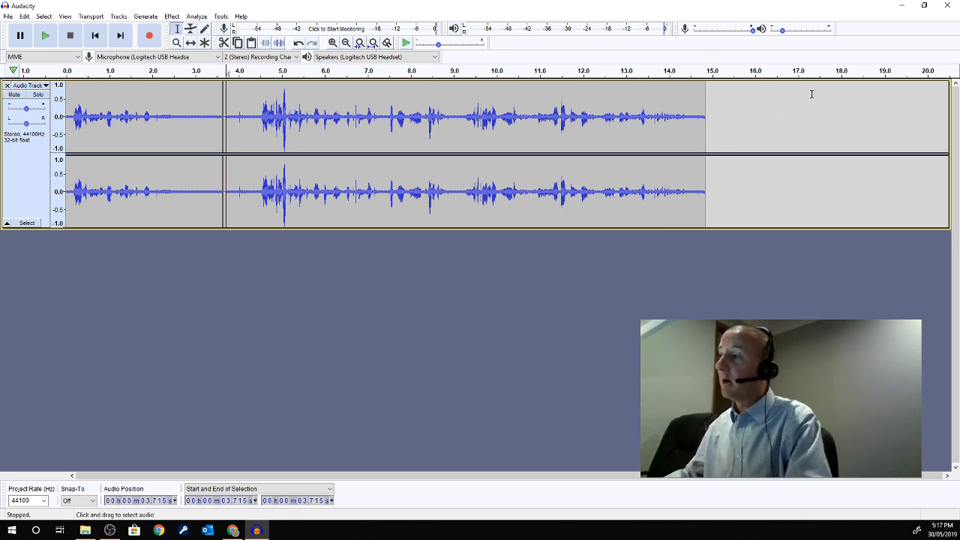
# - Import the audio file 07072023.wav from Downloads, making a copy of the file before editing
pyautogui.click(711, 132)
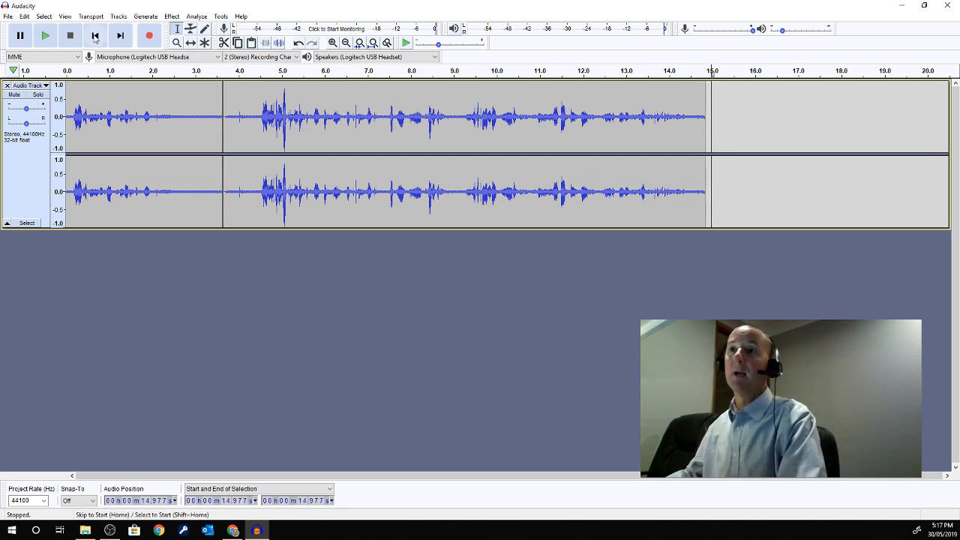
pyautogui.click(7, 16)
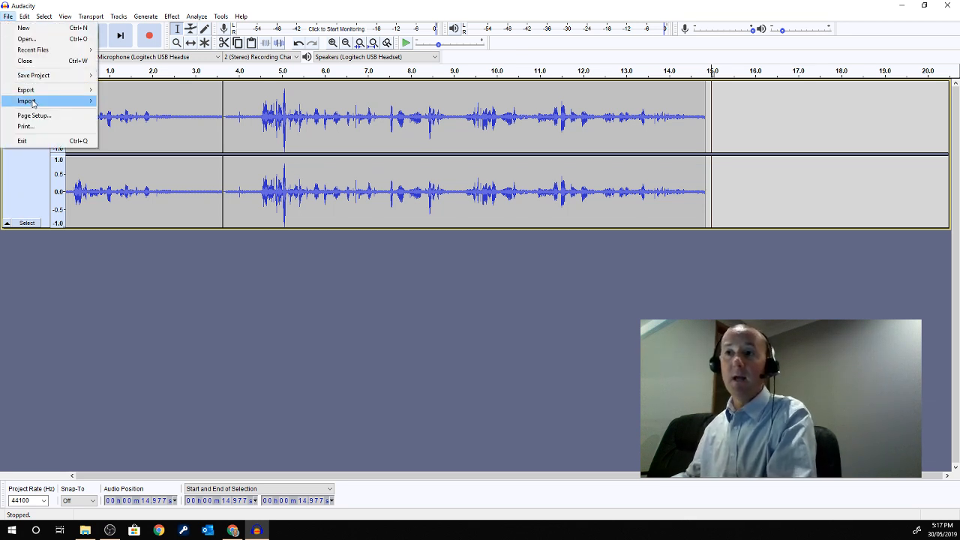
pyautogui.moveTo(35, 105)
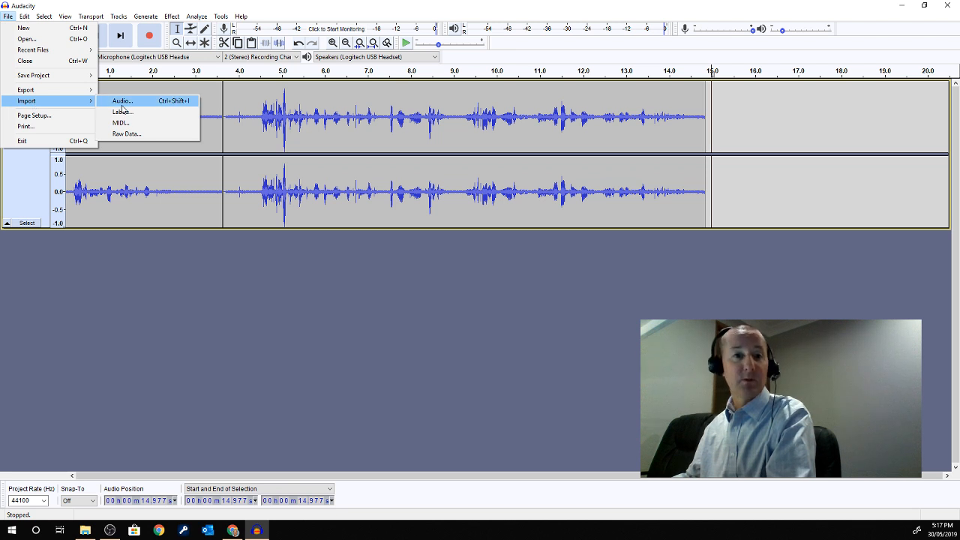
pyautogui.click(124, 102)
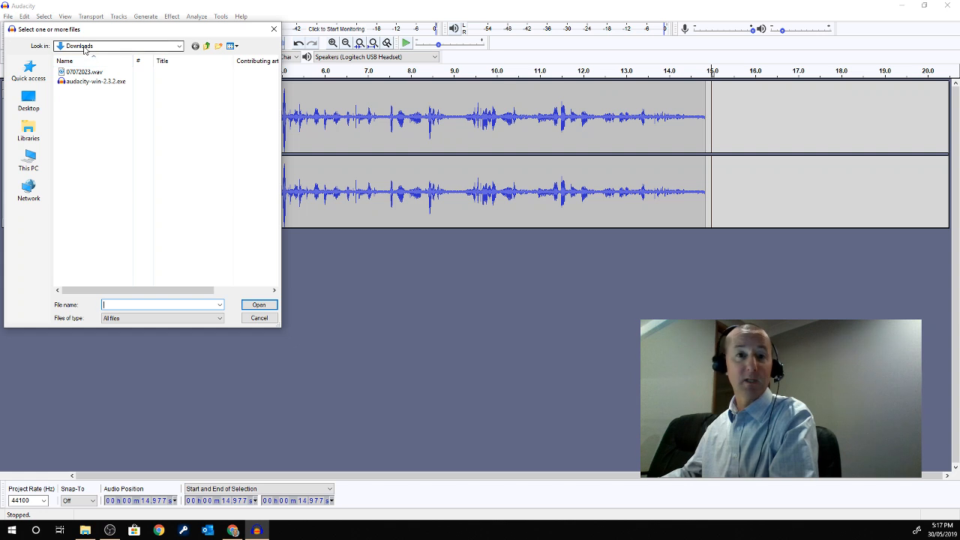
pyautogui.click(80, 73)
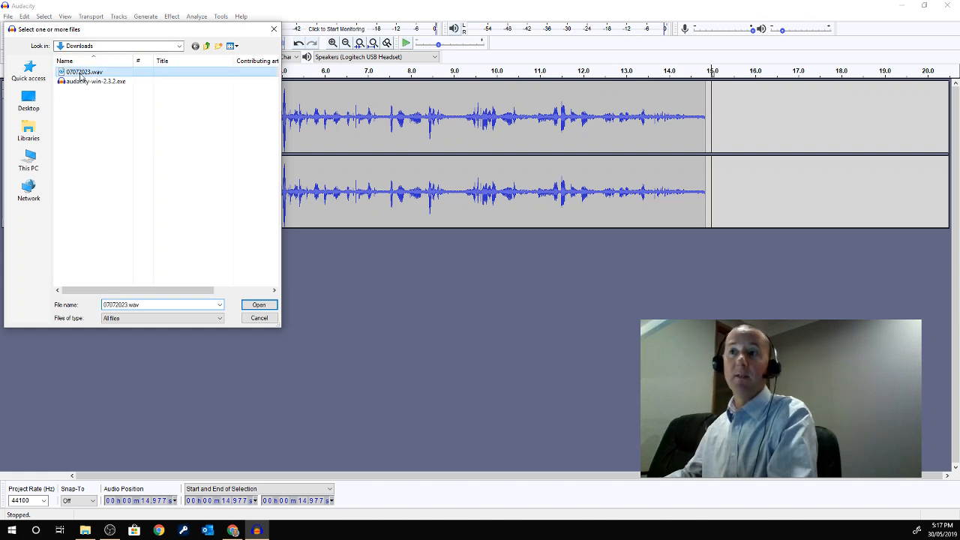
pyautogui.click(259, 307)
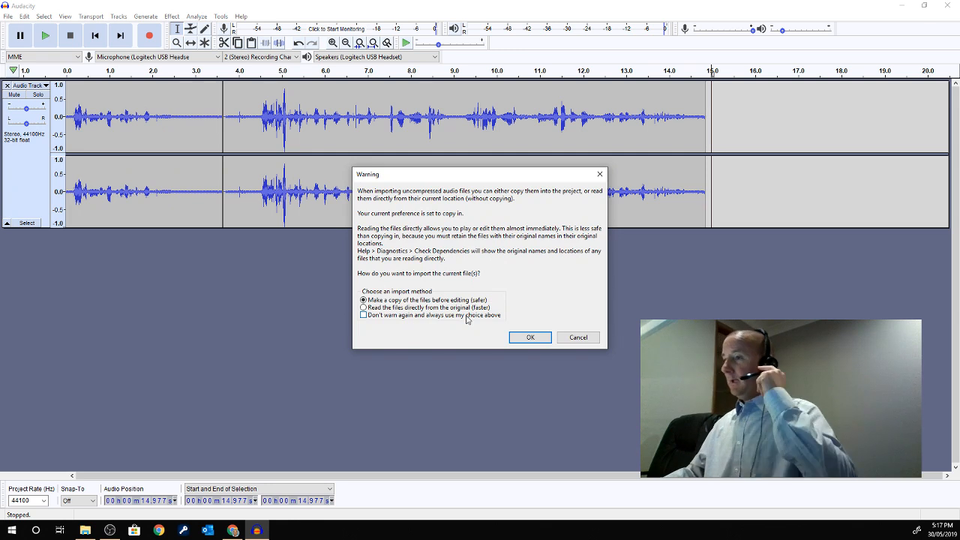
pyautogui.click(530, 338)
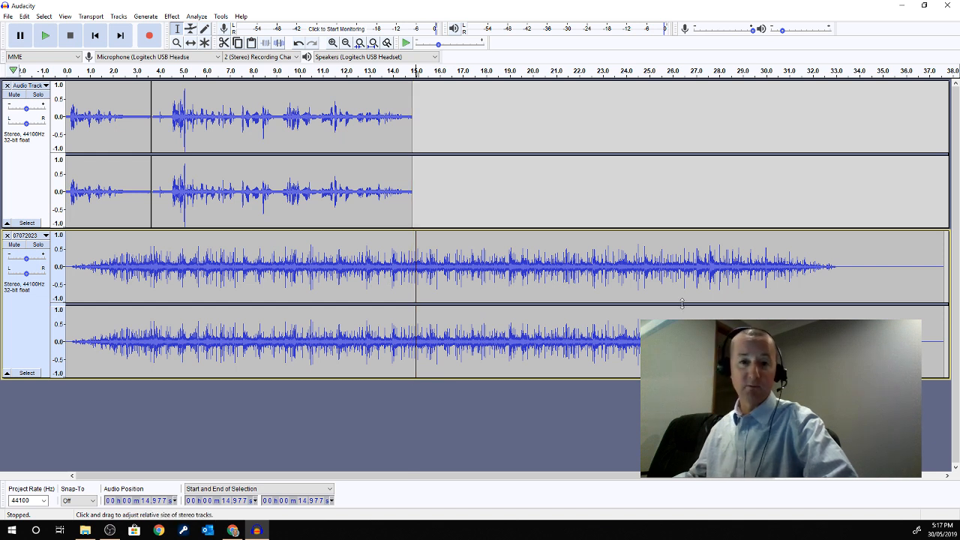
# - Play the voice and imported sound tracks together from about 0.3 seconds to about 6 seconds
pyautogui.click(74, 166)
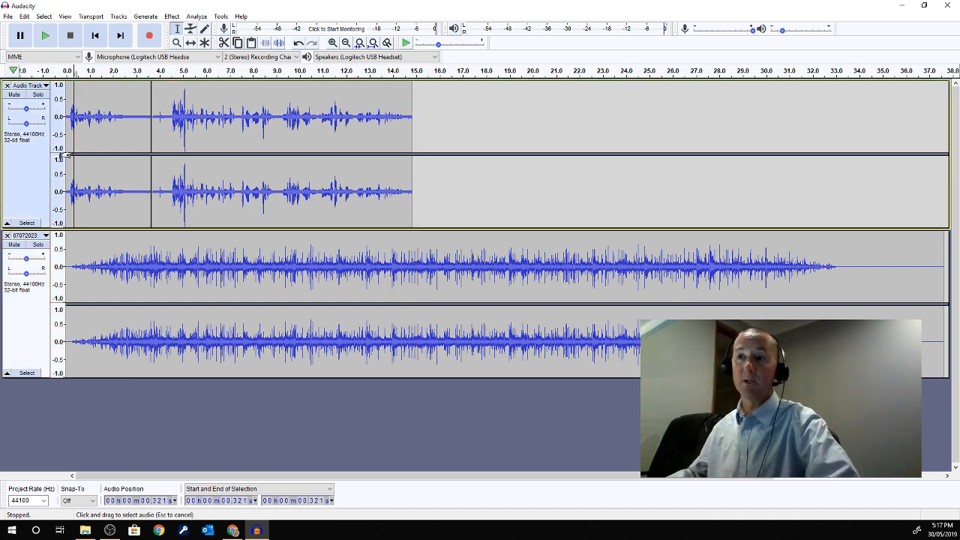
pyautogui.click(45, 36)
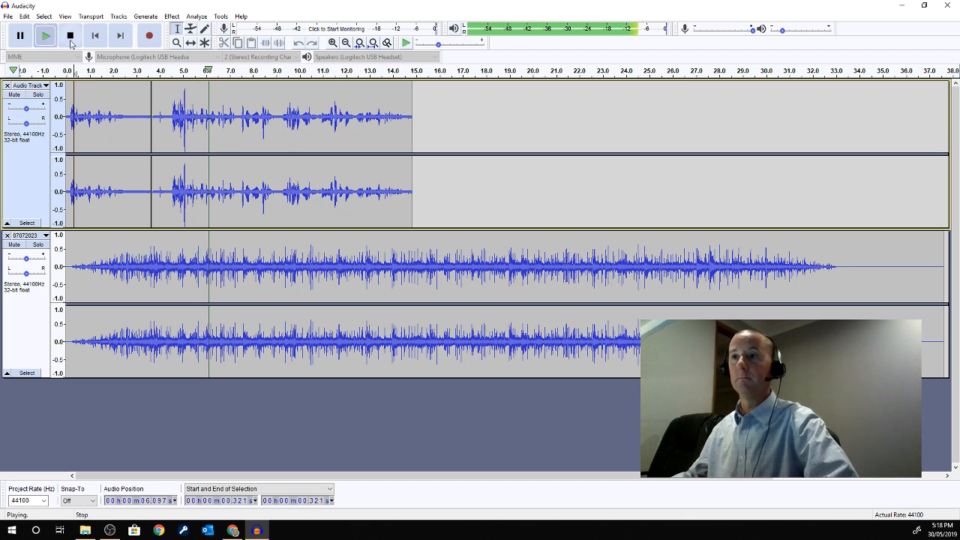
pyautogui.click(71, 42)
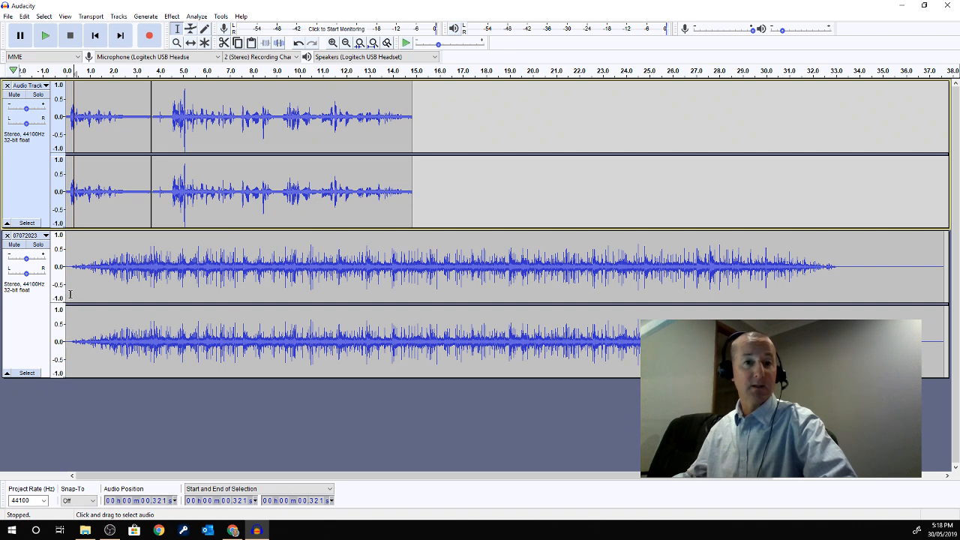
# - Cut the sound effect from about 0.2 to 33.7 seconds and paste it onto the voice track at about 15 seconds
pyautogui.moveTo(70, 294); pyautogui.dragTo(851, 258)
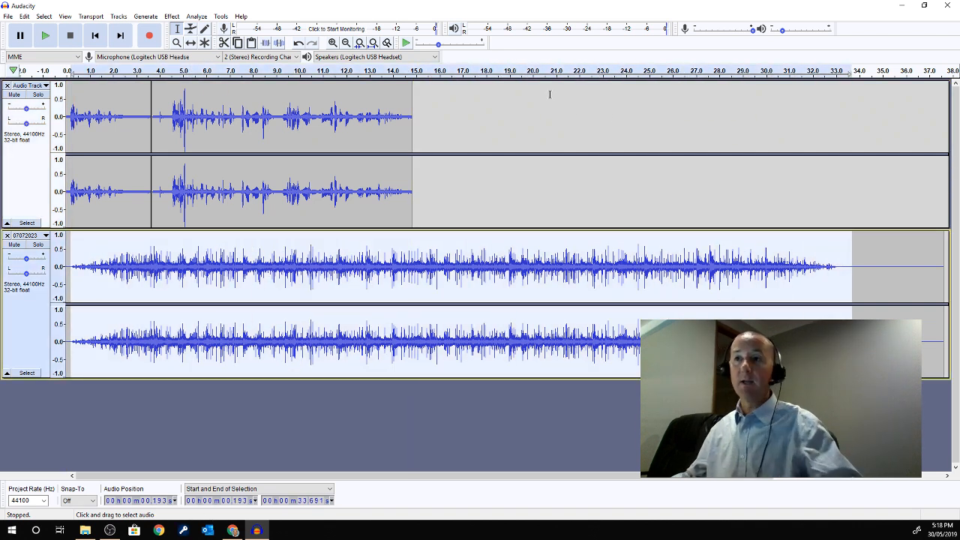
pyautogui.click(24, 16)
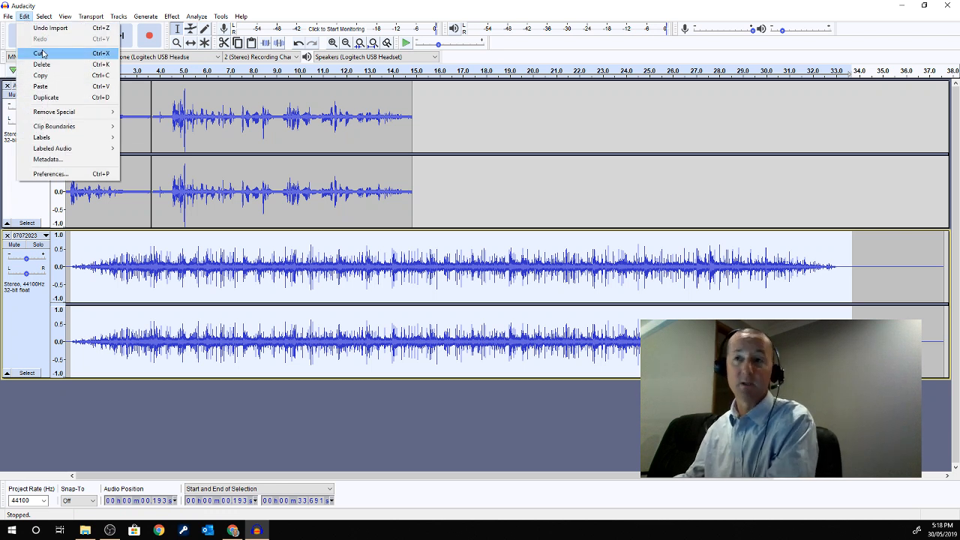
pyautogui.click(40, 54)
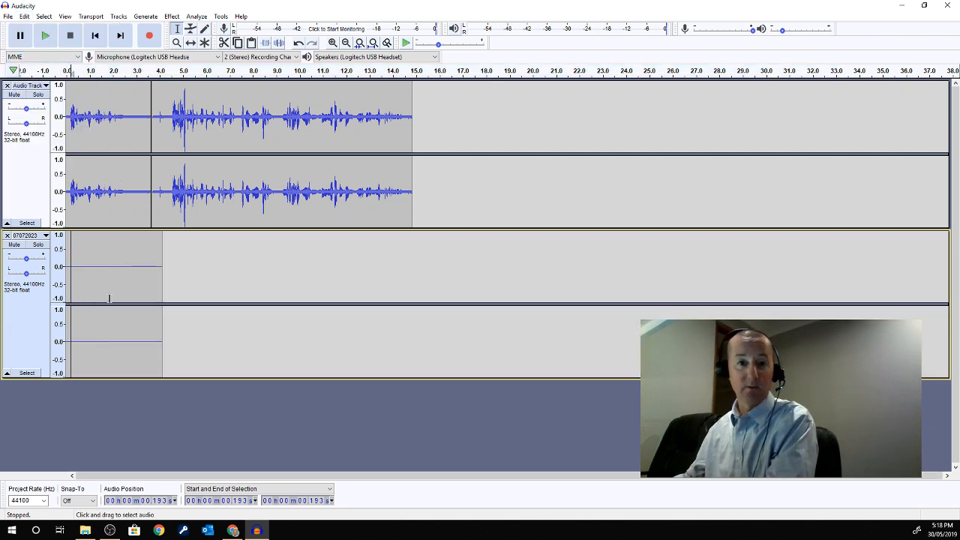
pyautogui.click(416, 138)
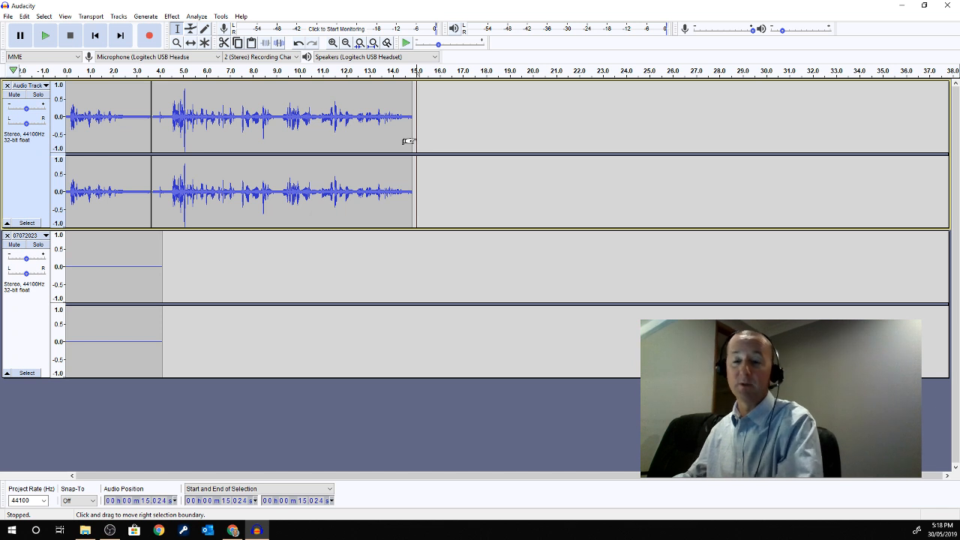
pyautogui.click(24, 17)
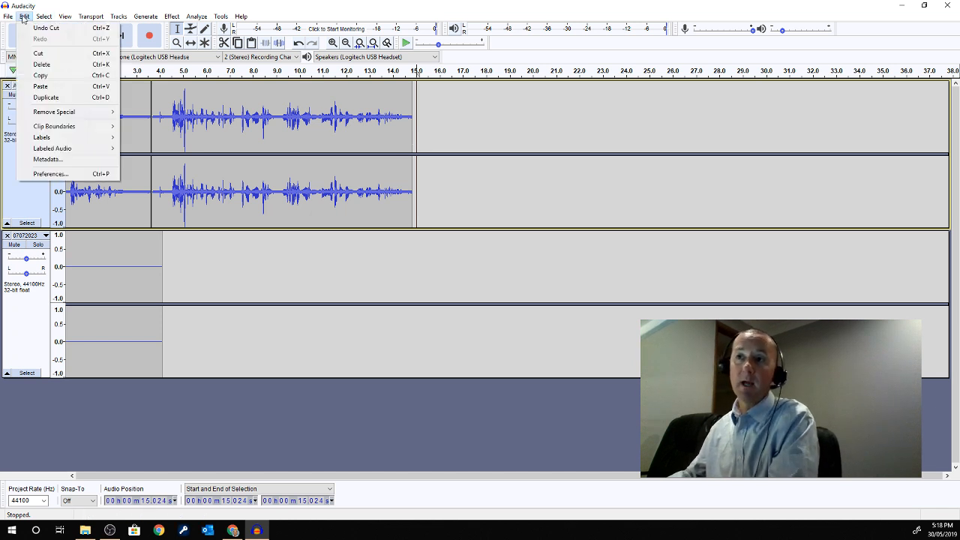
pyautogui.click(40, 86)
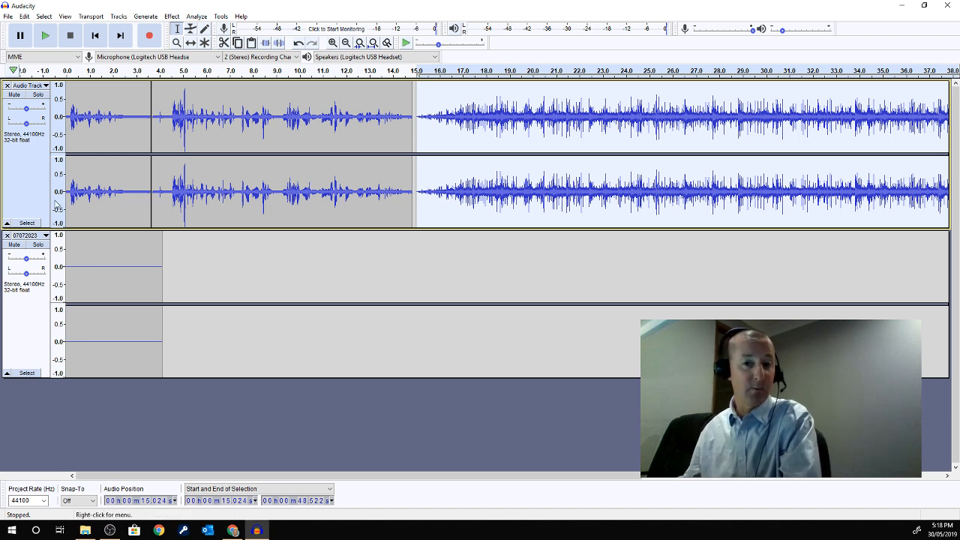
# - Save the Audacity project to the Desktop under the file name project
pyautogui.click(7, 16)
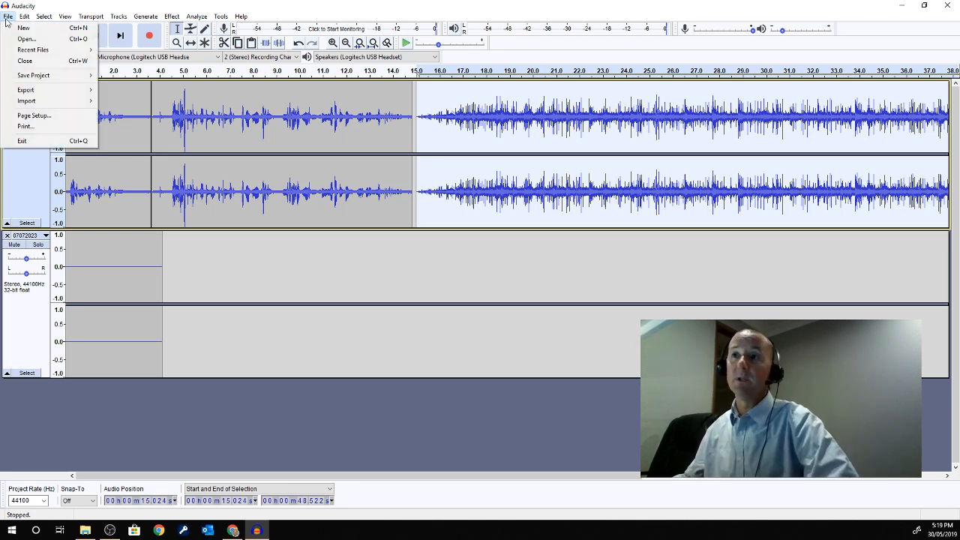
pyautogui.moveTo(64, 76)
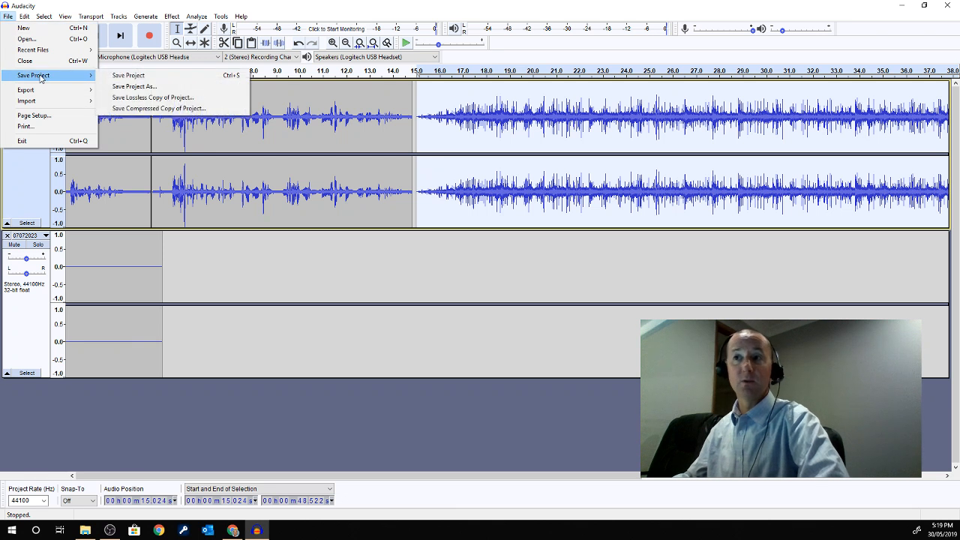
pyautogui.click(140, 76)
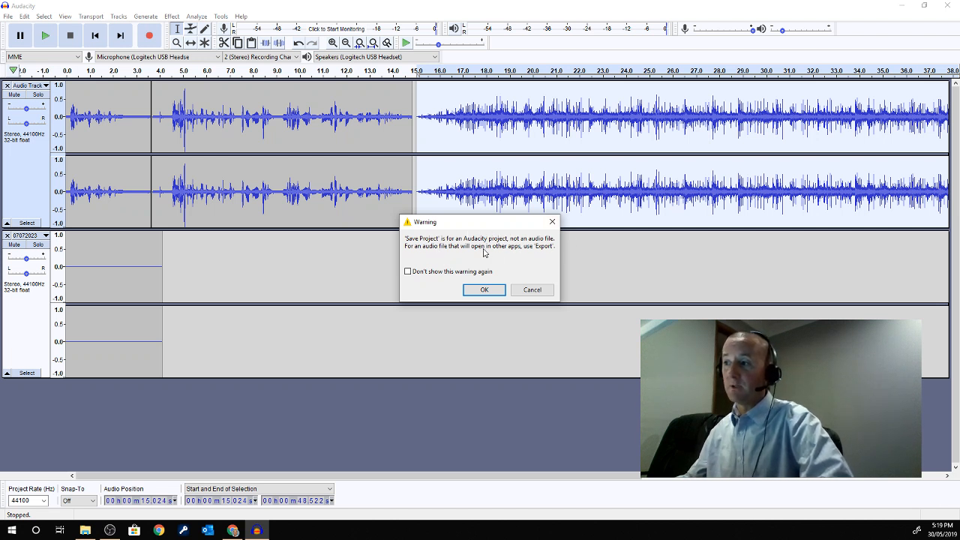
pyautogui.click(483, 289)
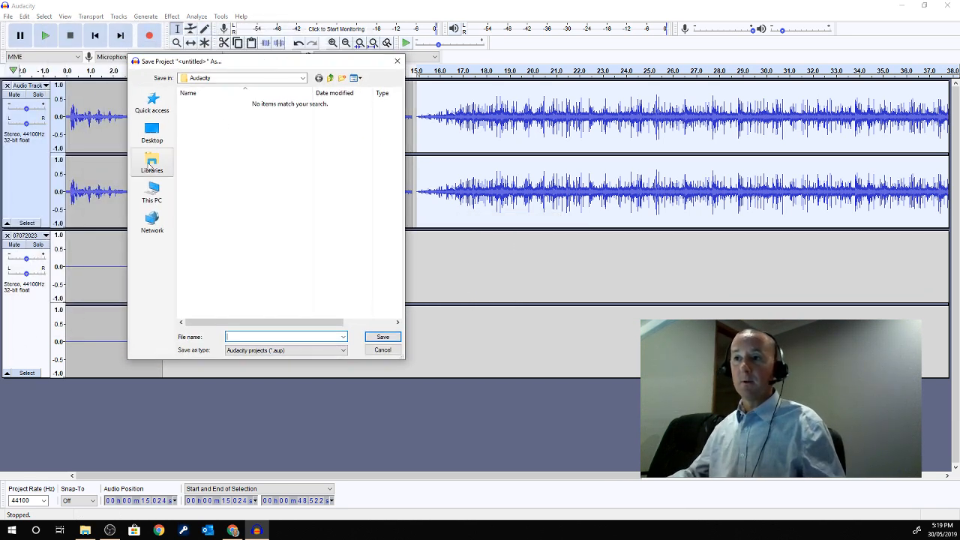
pyautogui.click(153, 134)
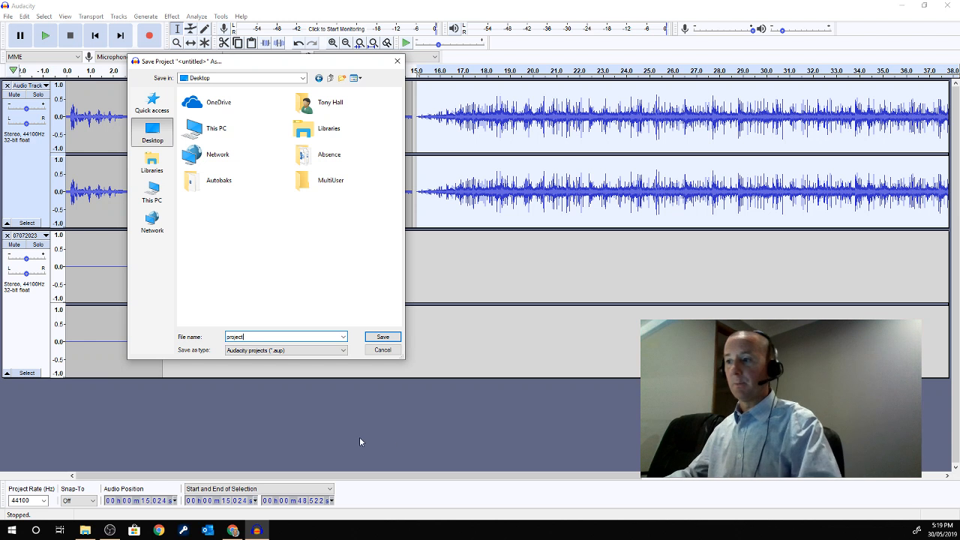
pyautogui.click(383, 336)
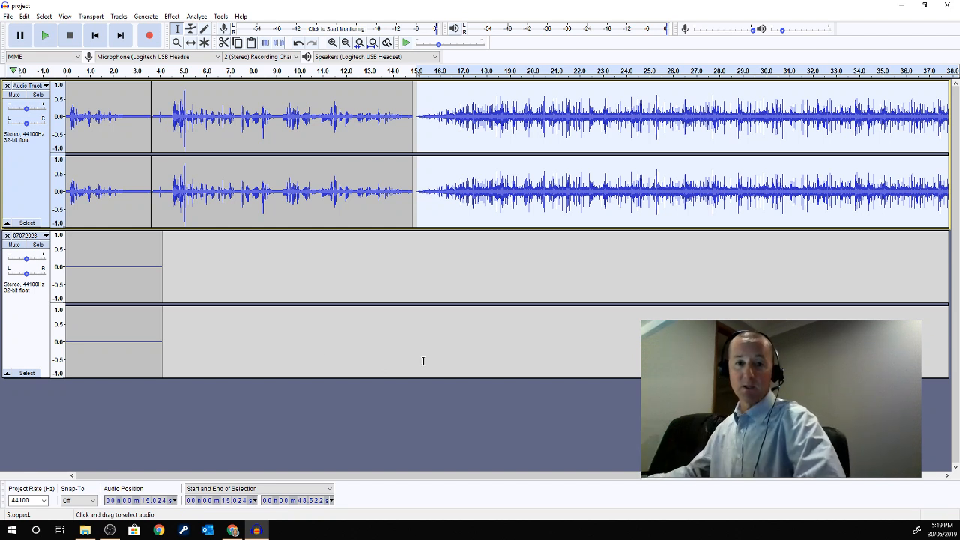
# - Export the audio as an MP3 to the Desktop with the file name podcast.mp3, accepting the mix-down to one stereo file
pyautogui.click(7, 16)
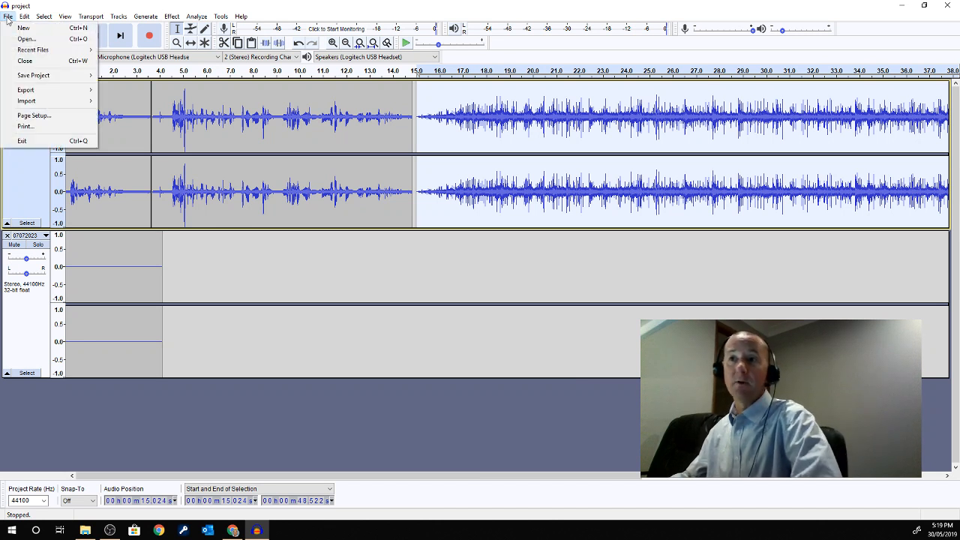
pyautogui.moveTo(24, 92)
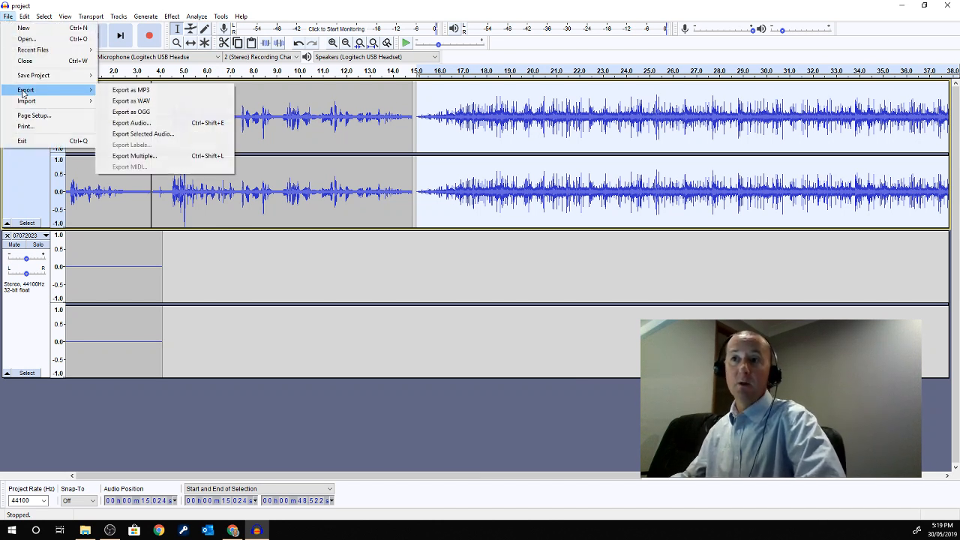
pyautogui.click(146, 91)
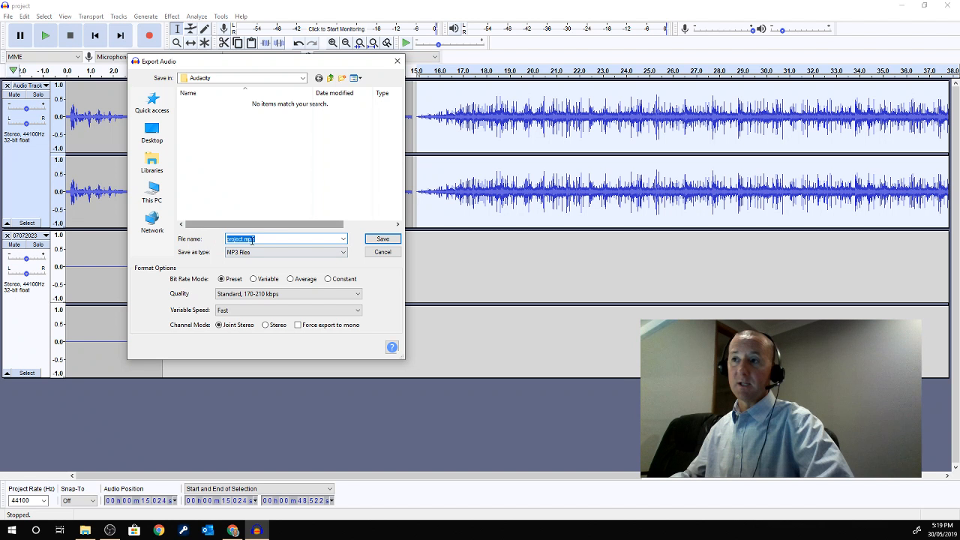
pyautogui.click(150, 133)
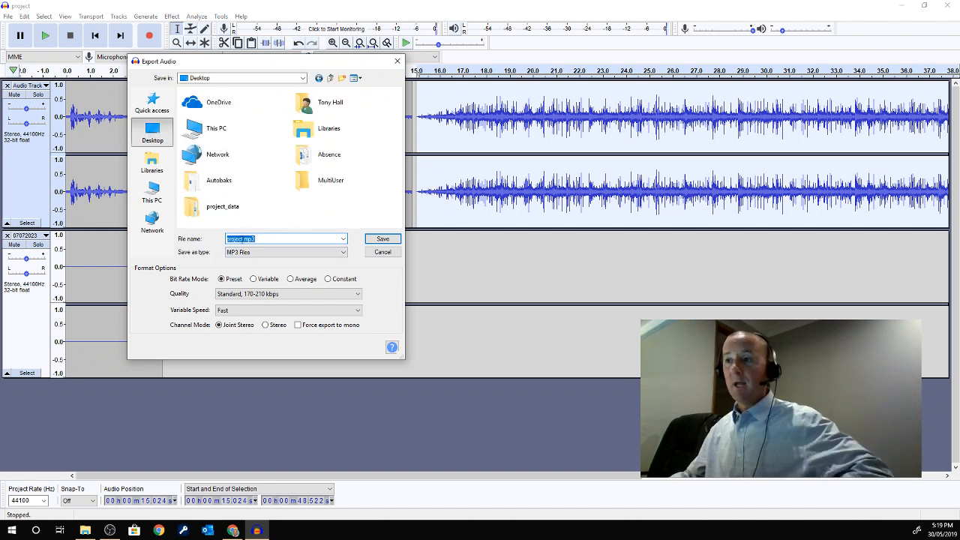
pyautogui.click(244, 238)
pyautogui.press('BackSpace')
pyautogui.press('BackSpace')
pyautogui.press('BackSpace')
pyautogui.press('BackSpace')
pyautogui.press('BackSpace')
pyautogui.press('BackSpace')
pyautogui.press('BackSpace')
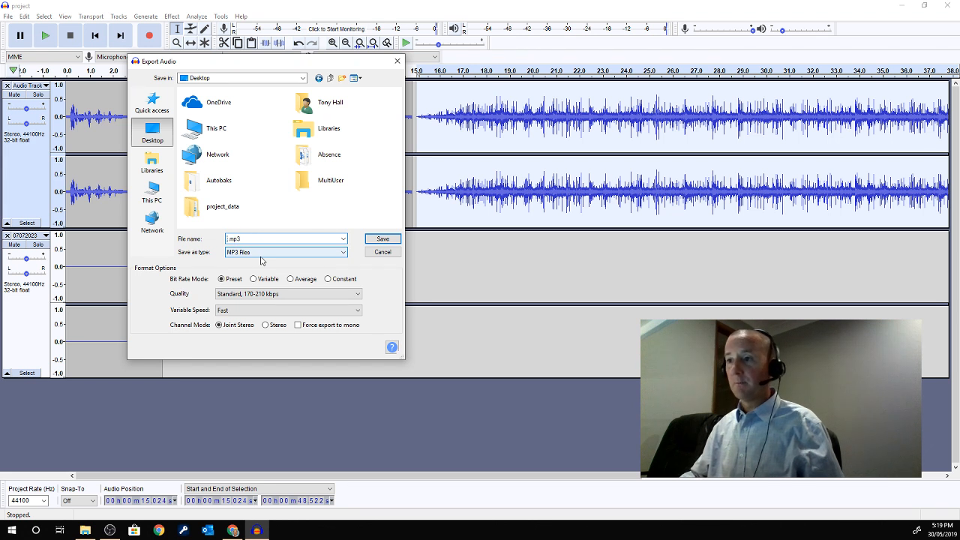
pyautogui.write('podcast')
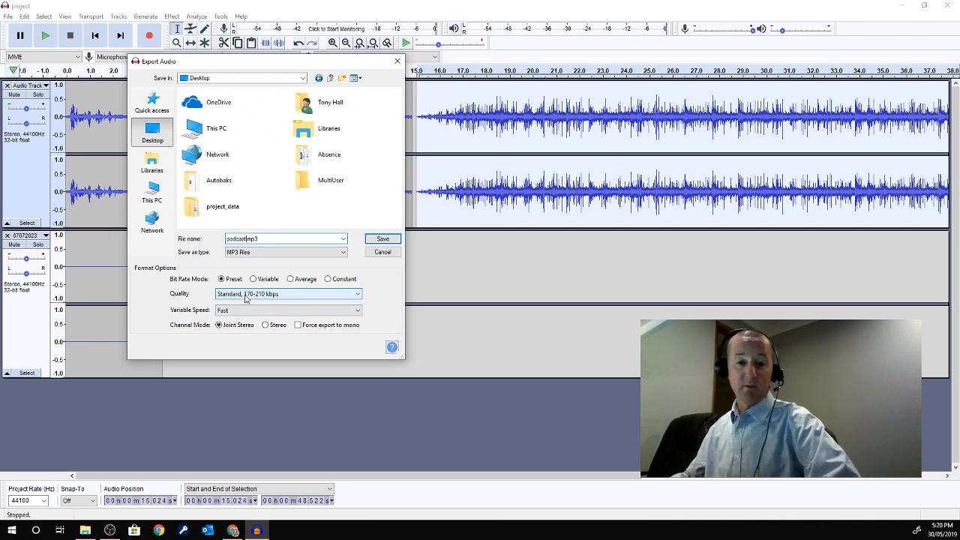
pyautogui.click(383, 239)
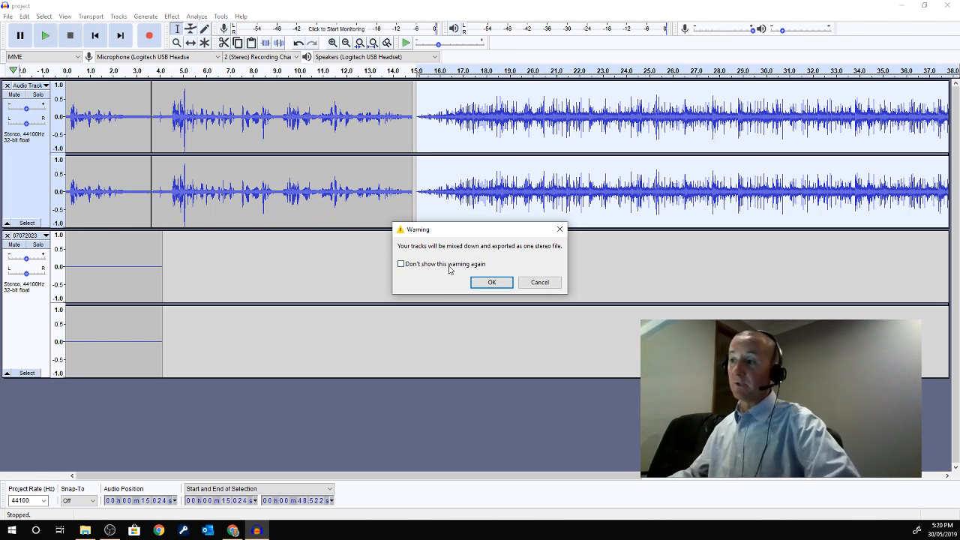
pyautogui.click(492, 282)
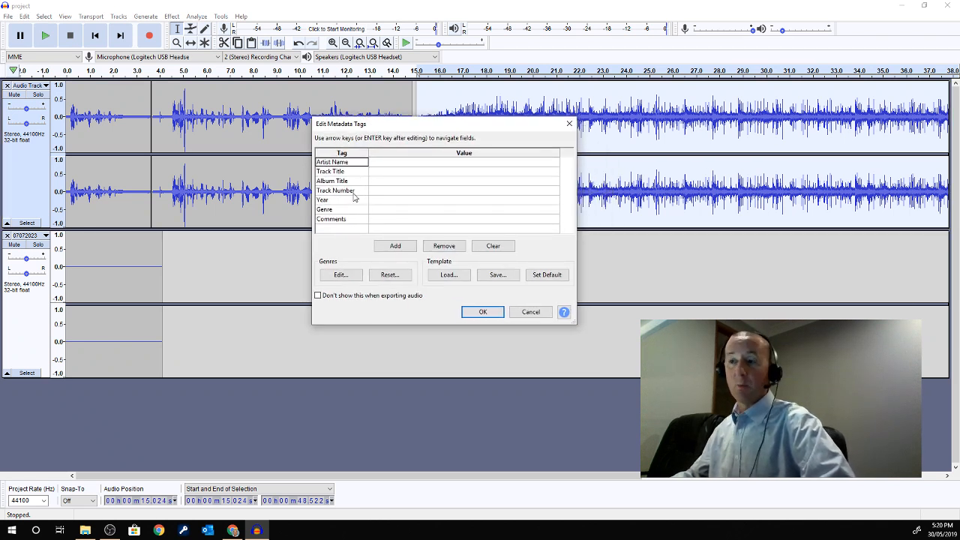
# - Enter the artist's name, the track title My Podcast and track number 1 in the metadata tags
pyautogui.click(386, 164)
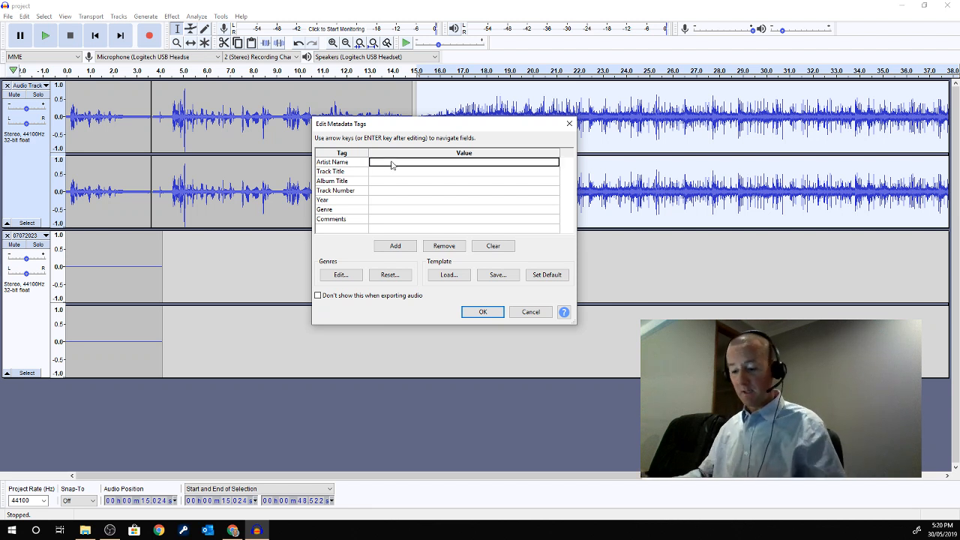
pyautogui.write('Mr Hall')
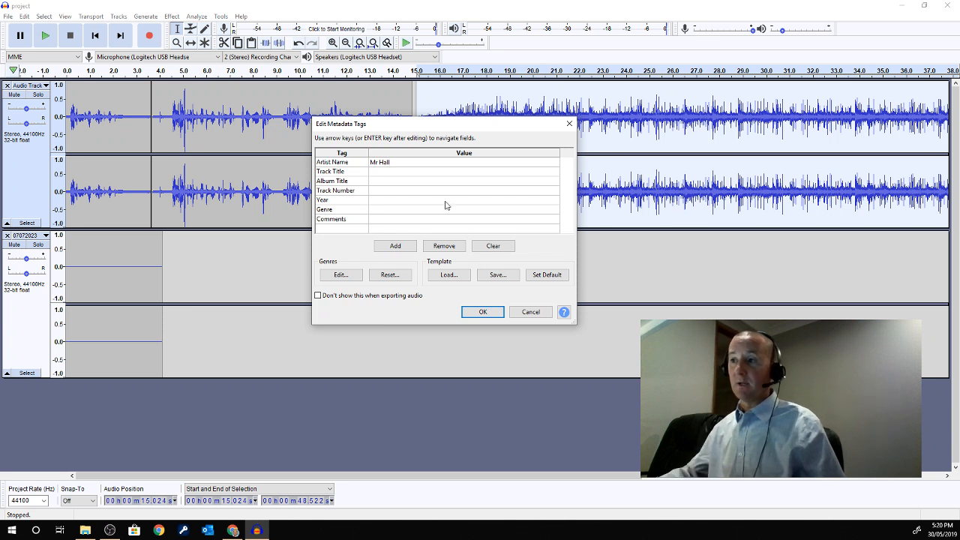
pyautogui.click(383, 172)
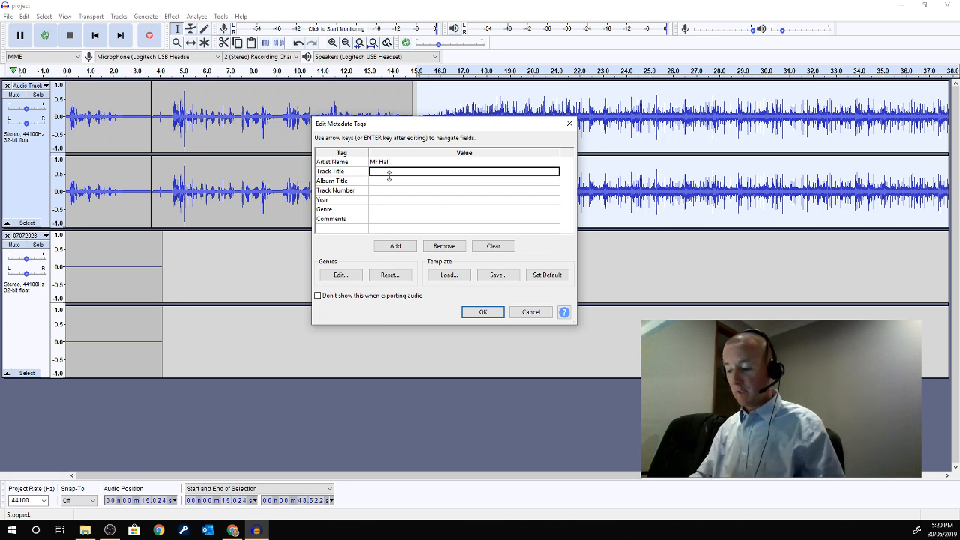
pyautogui.write('My Podcast')
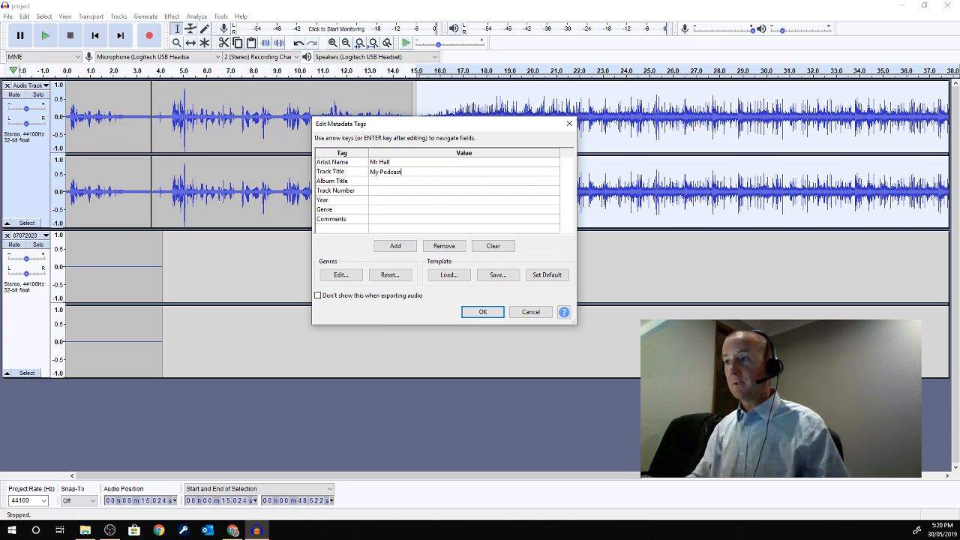
pyautogui.click(383, 183)
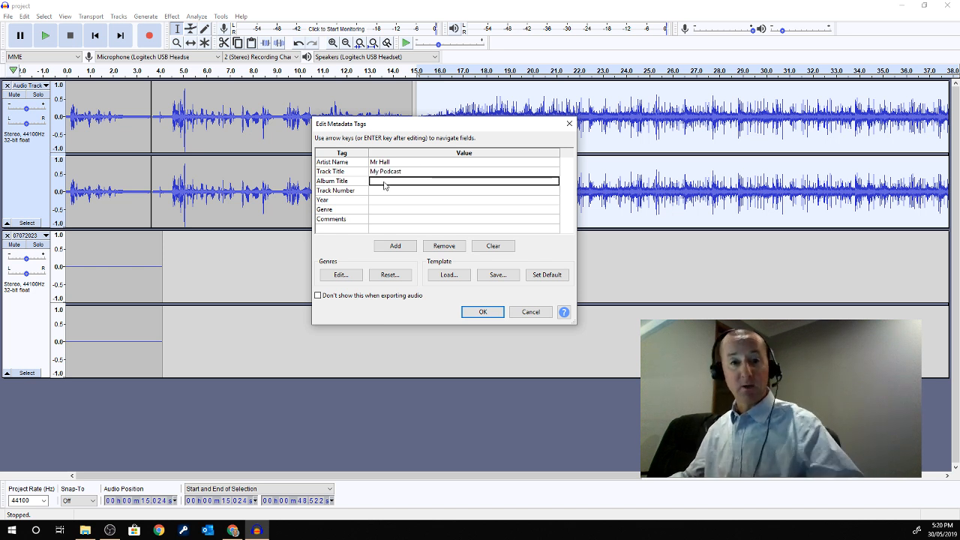
pyautogui.click(376, 192)
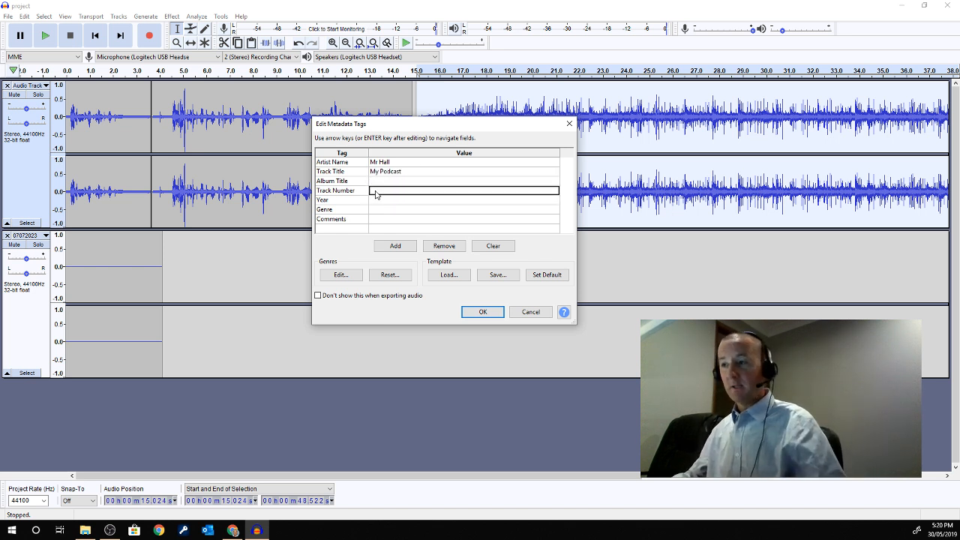
pyautogui.write('1')
pyautogui.press('Return')
# - Set the year tag to 2019 and the genre tag to vocal, and complete the MP3 export
pyautogui.click(376, 201)
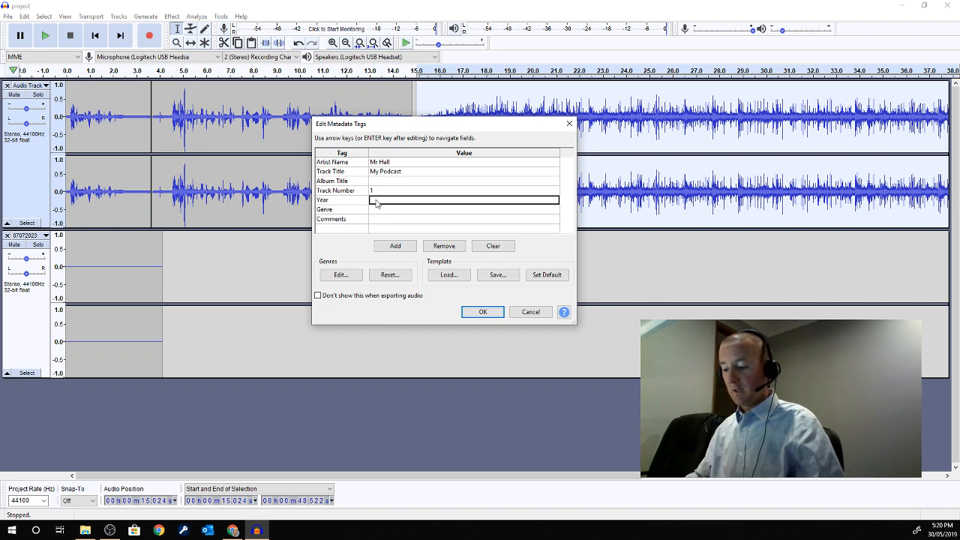
pyautogui.write('2019')
pyautogui.click(377, 210)
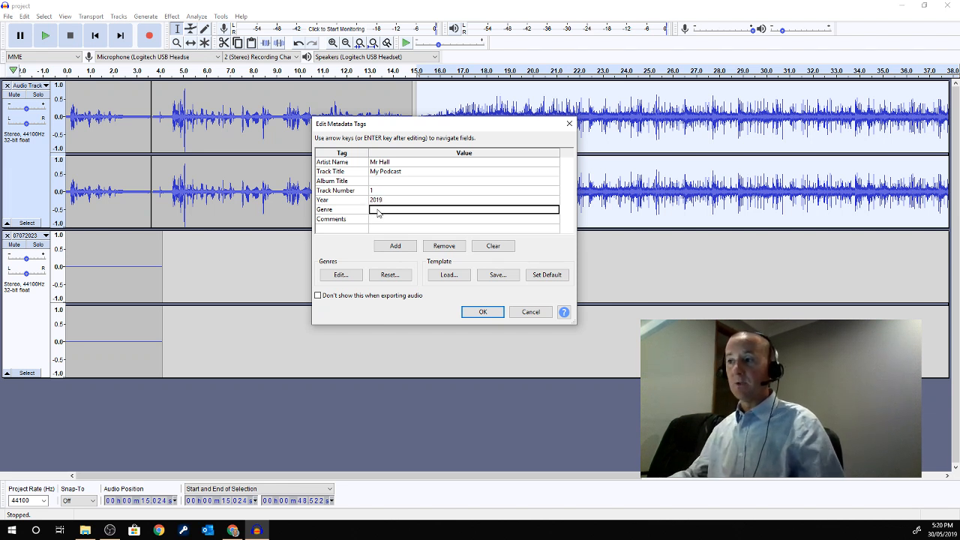
pyautogui.write('vocal')
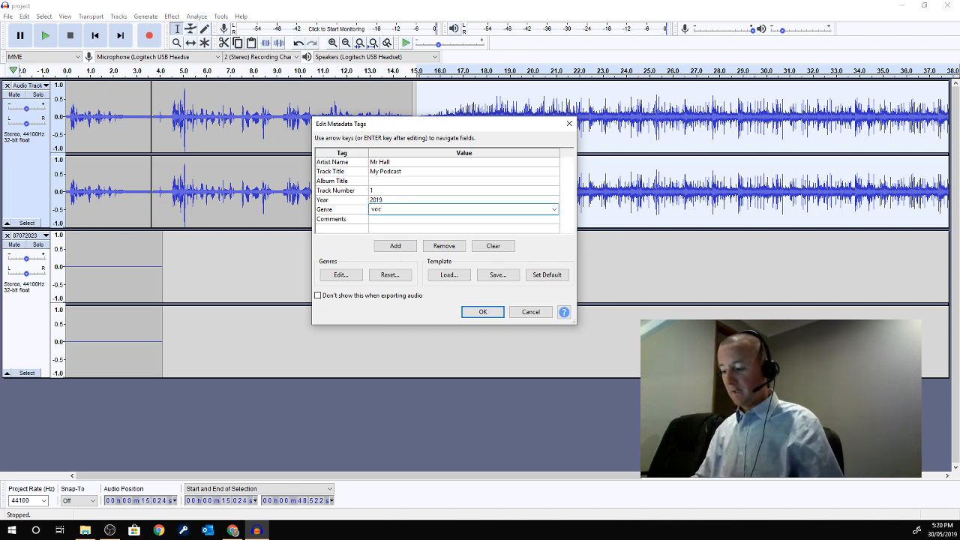
pyautogui.click(388, 219)
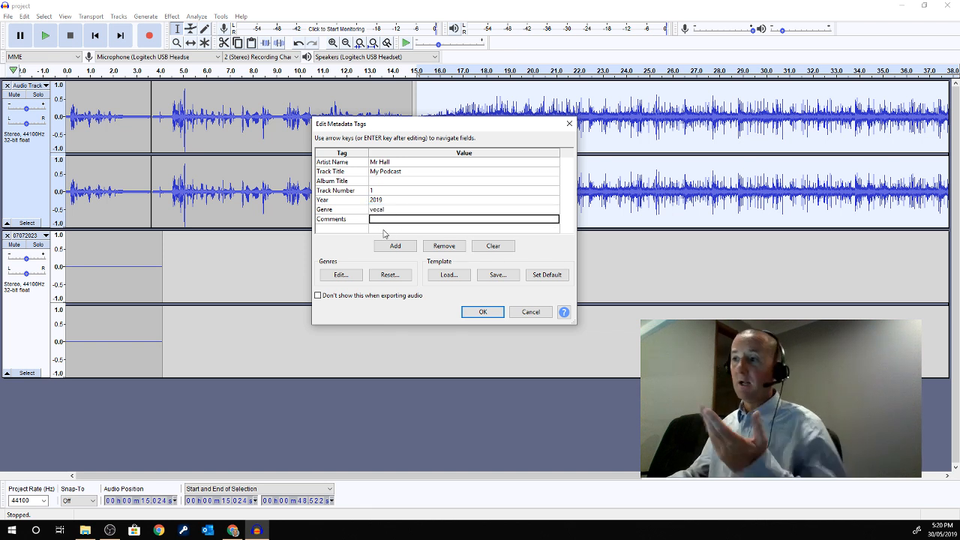
pyautogui.click(486, 312)
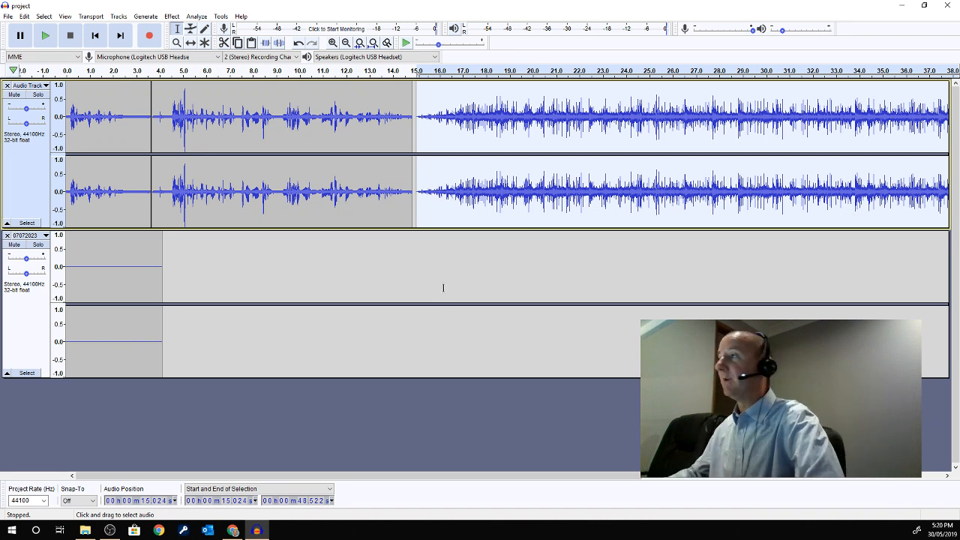
# - Switch to File Explorer, play podcast.mp3 from the Desktop folder to check the export, and close the music player
pyautogui.click(903, 9)
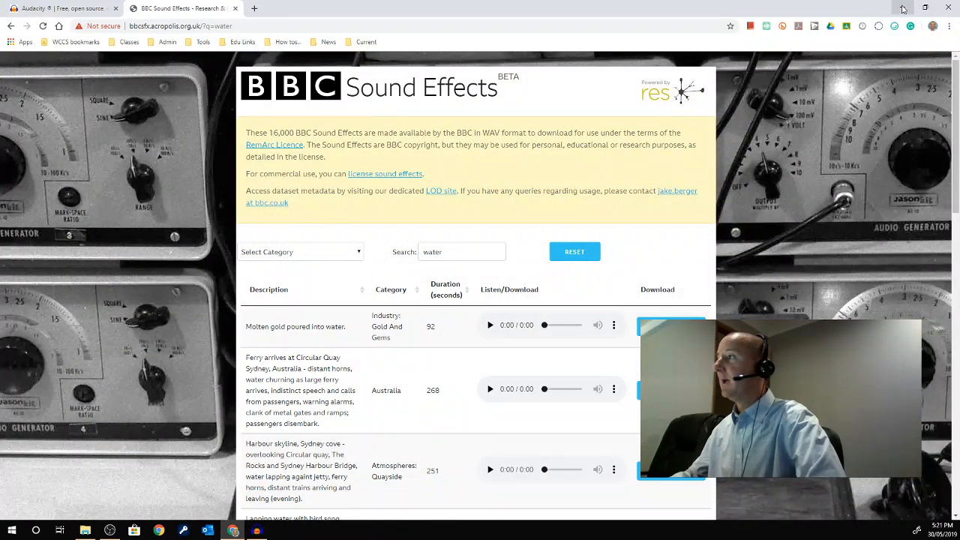
pyautogui.click(902, 9)
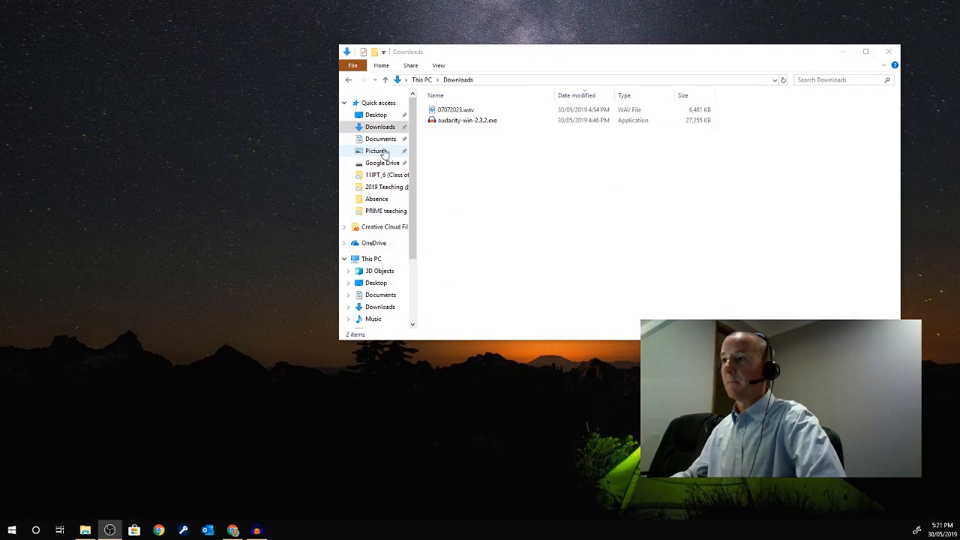
pyautogui.click(376, 115)
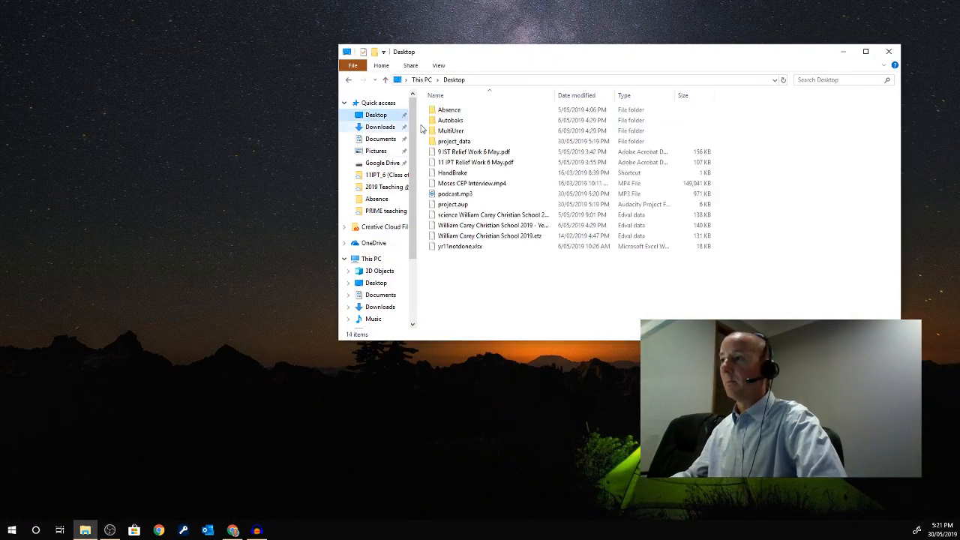
pyautogui.click(447, 195)
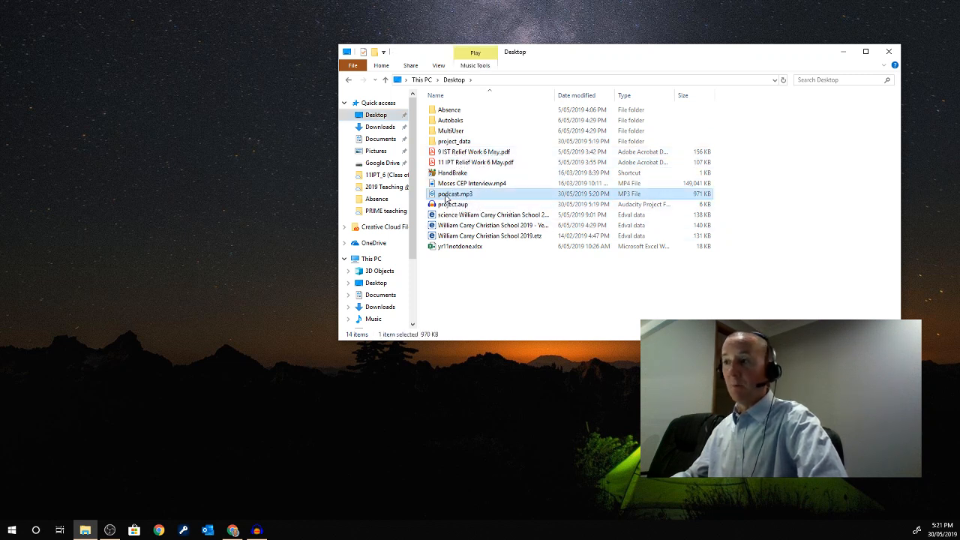
pyautogui.doubleClick(452, 194)
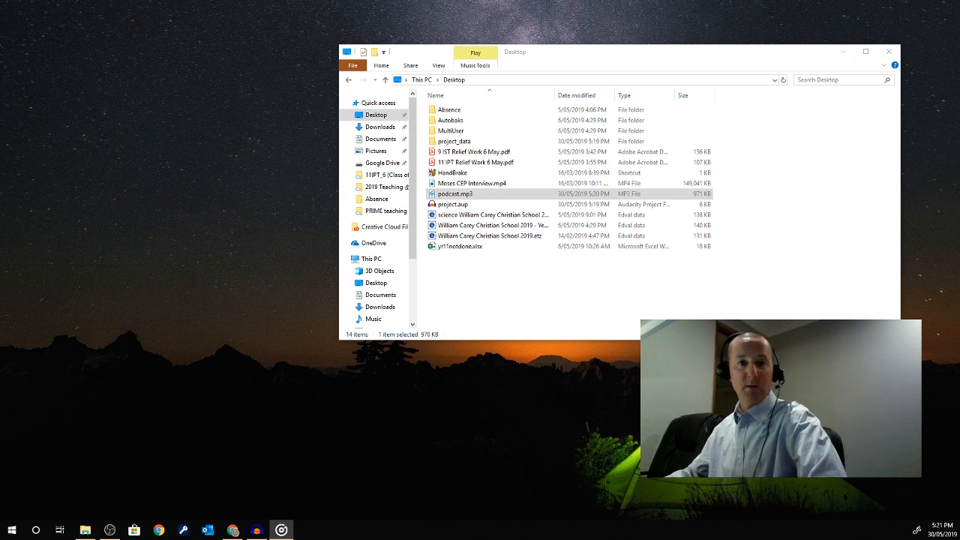
pyautogui.moveTo(150, 1); pyautogui.dragTo(259, 57)
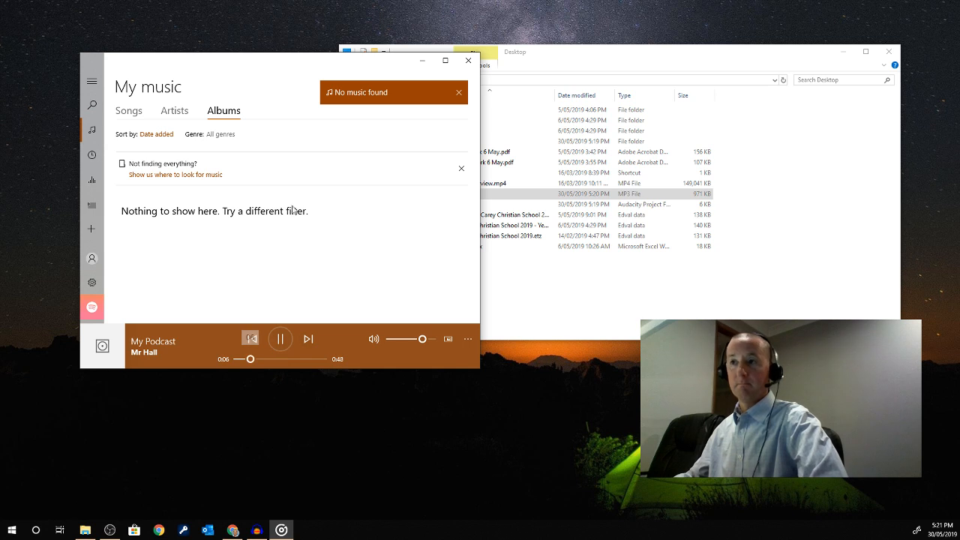
pyautogui.click(468, 61)
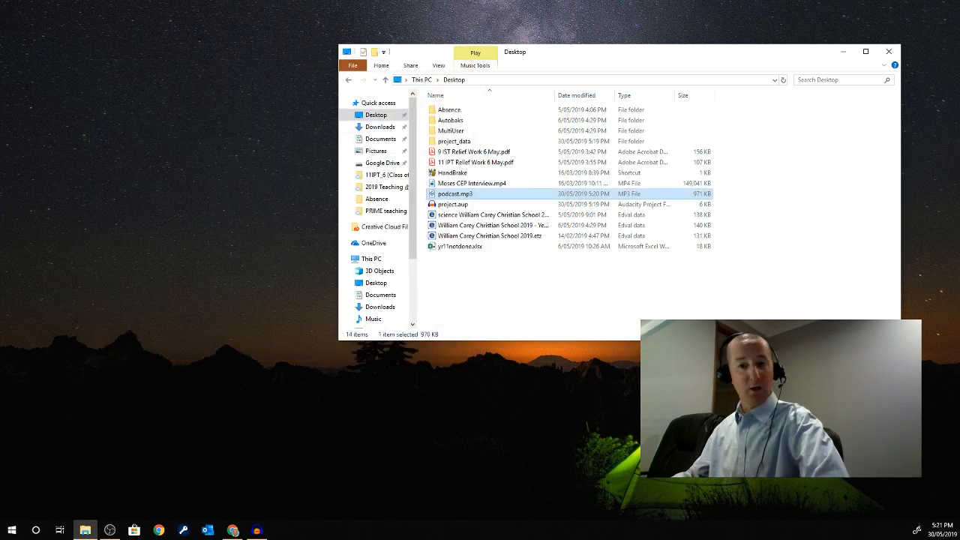